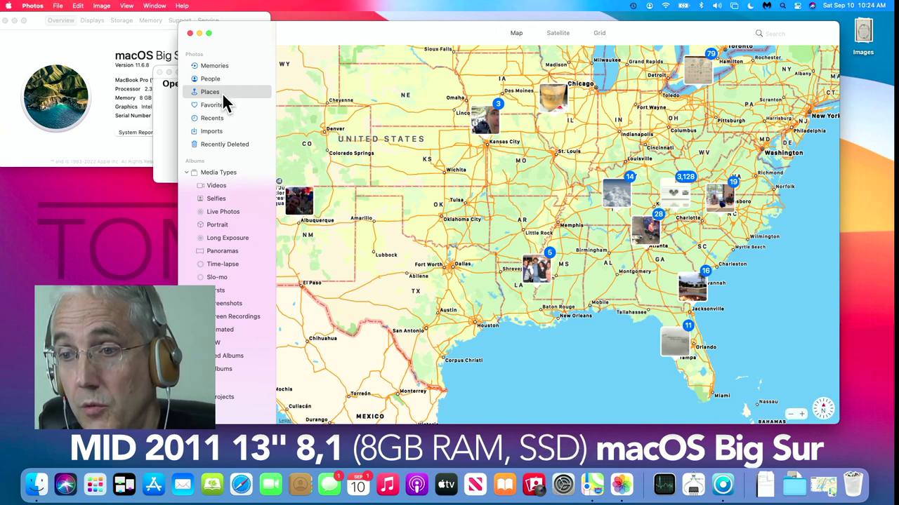
Open the Imports in Photos and show the first photo imported on April 13, 2022 in All Photos
{"action": "left_click", "coordinate": [213, 131]}
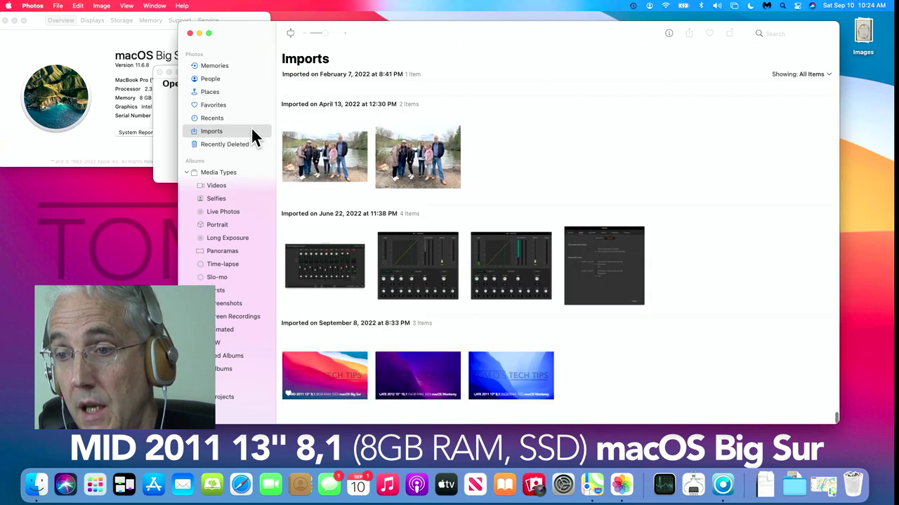
{"action": "right_click", "coordinate": [312, 165]}
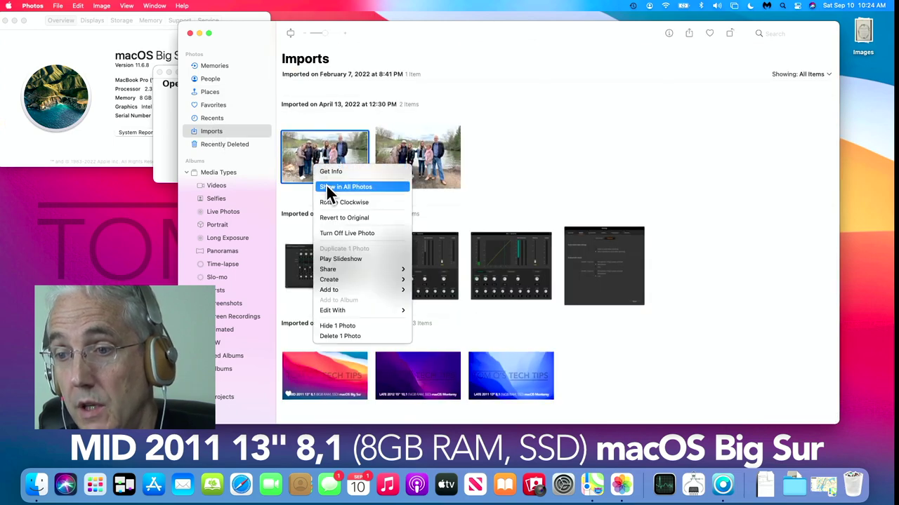
{"action": "left_click", "coordinate": [325, 187]}
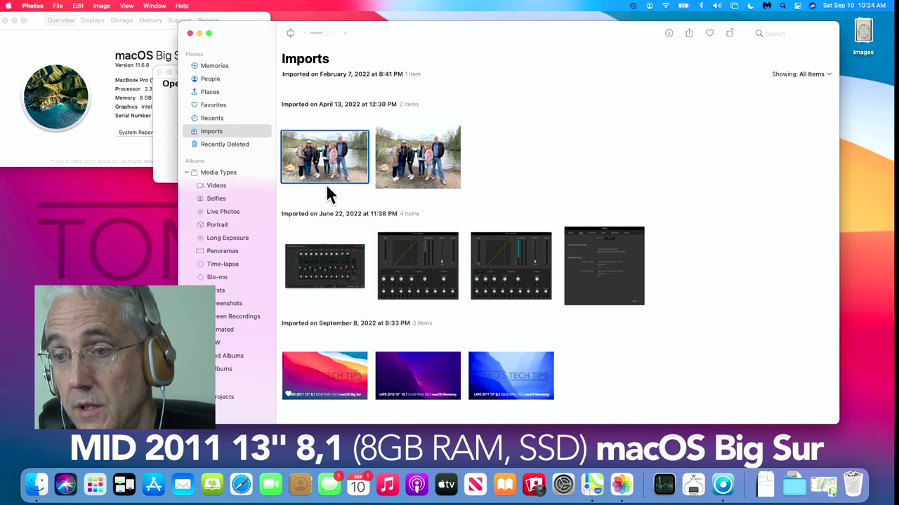
{"action": "scroll", "coordinate": [377, 215], "scroll_direction": "down", "scroll_amount": 3}
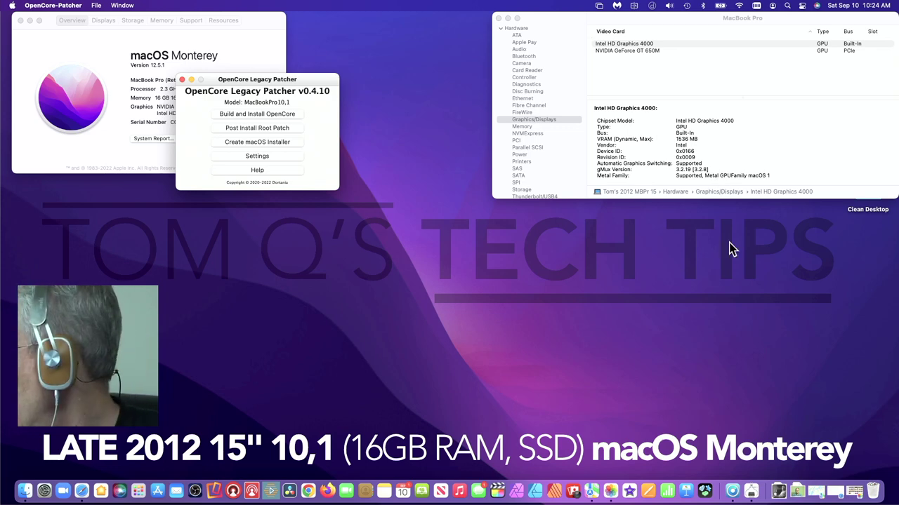
Open Photos on the late 2012 MacBook Pro and view the library by years, months, days and all photos
{"action": "left_click", "coordinate": [610, 490]}
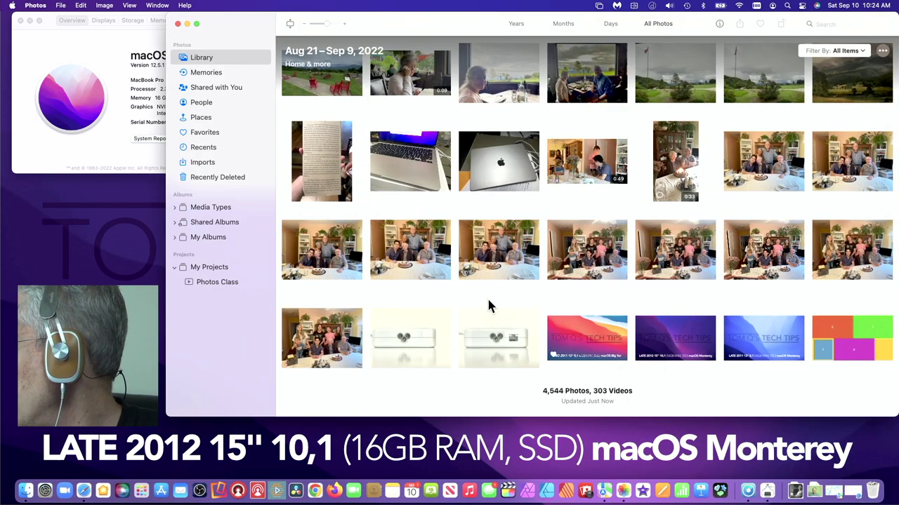
{"action": "scroll", "coordinate": [488, 286], "scroll_direction": "up", "scroll_amount": 2}
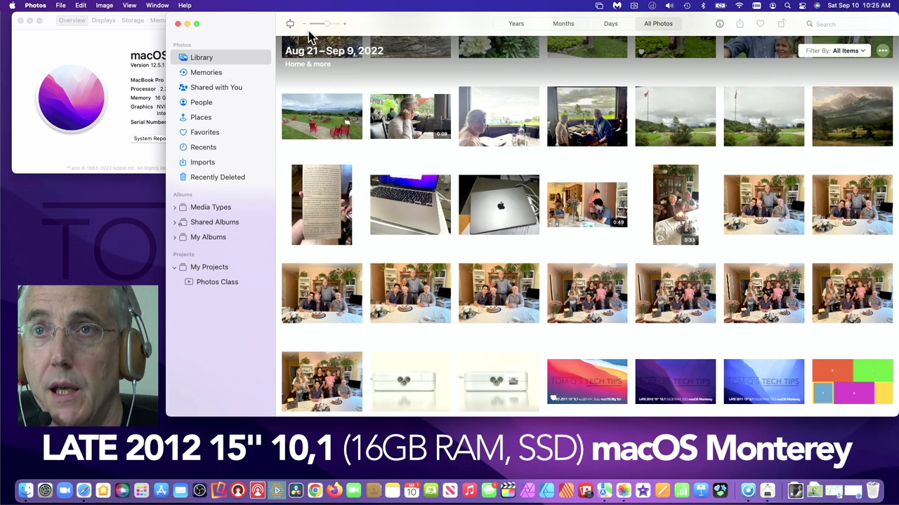
{"action": "left_click", "coordinate": [518, 24]}
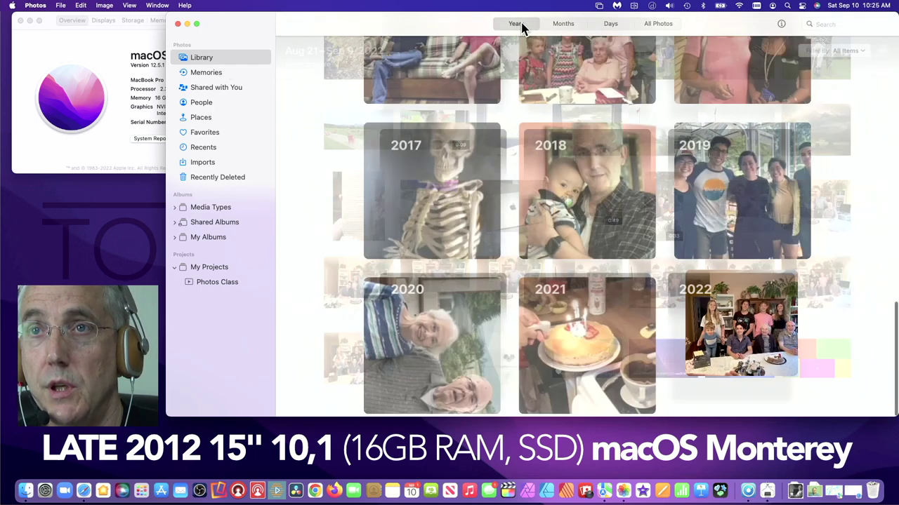
{"action": "left_click", "coordinate": [565, 24]}
{"action": "left_click", "coordinate": [608, 24]}
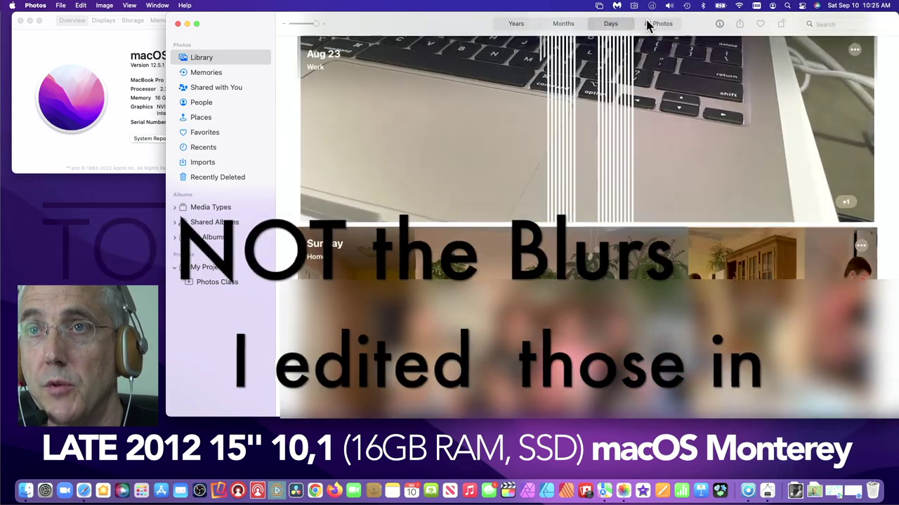
{"action": "left_click", "coordinate": [659, 24]}
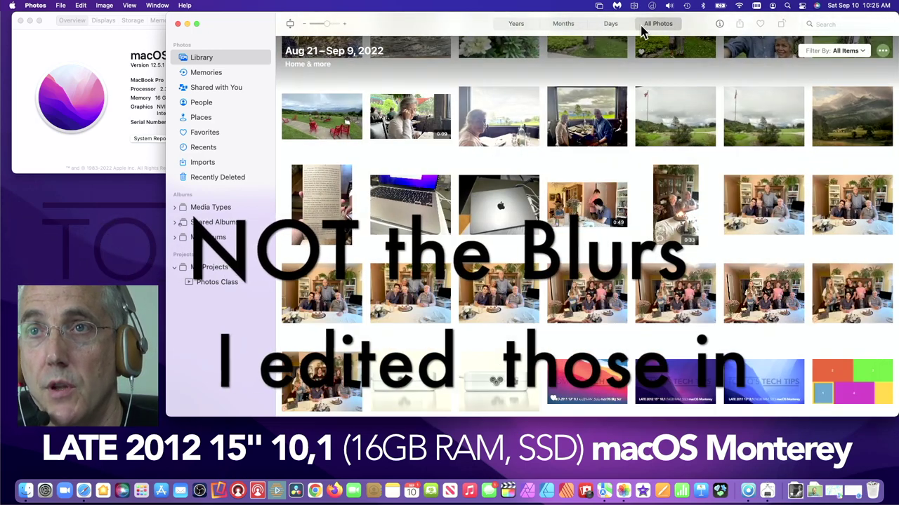
Step the library view back through days and months to years, and forward again to all photos
{"action": "left_click", "coordinate": [621, 26]}
{"action": "left_click", "coordinate": [563, 25]}
{"action": "left_click", "coordinate": [520, 25]}
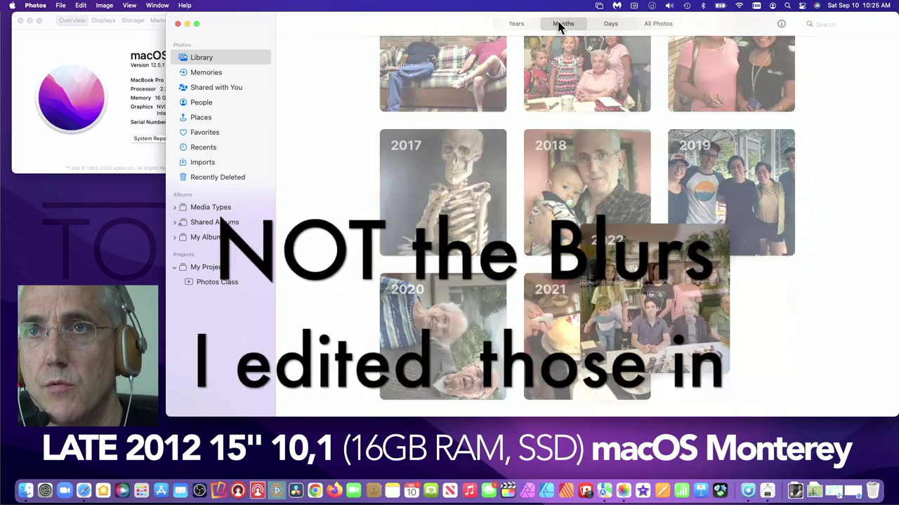
{"action": "left_click", "coordinate": [566, 24]}
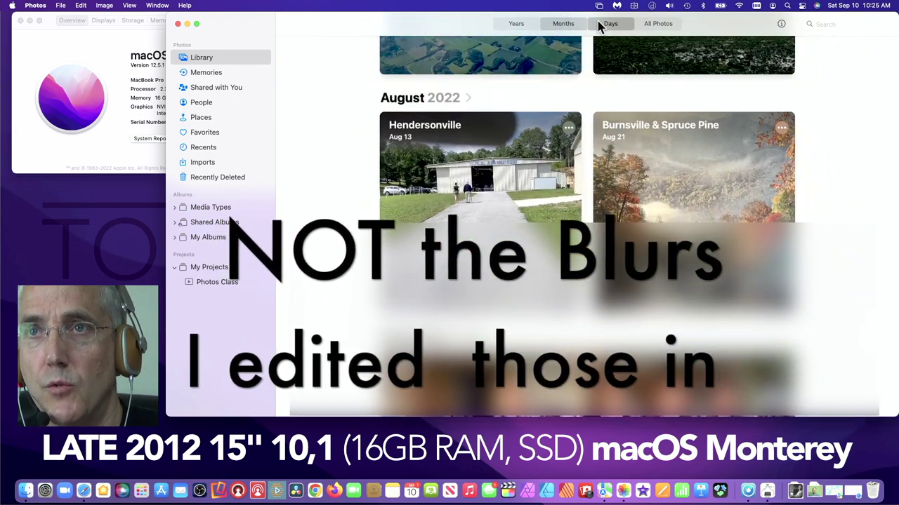
{"action": "left_click", "coordinate": [611, 24]}
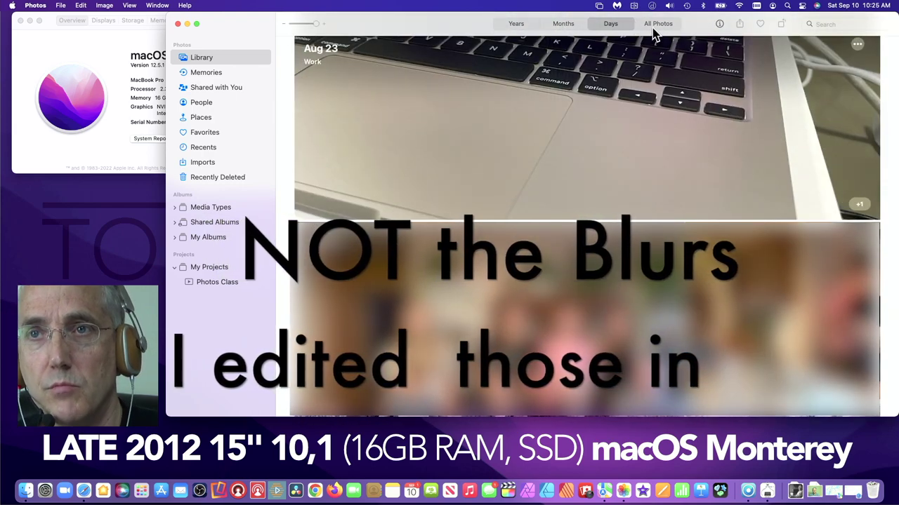
{"action": "left_click", "coordinate": [669, 25]}
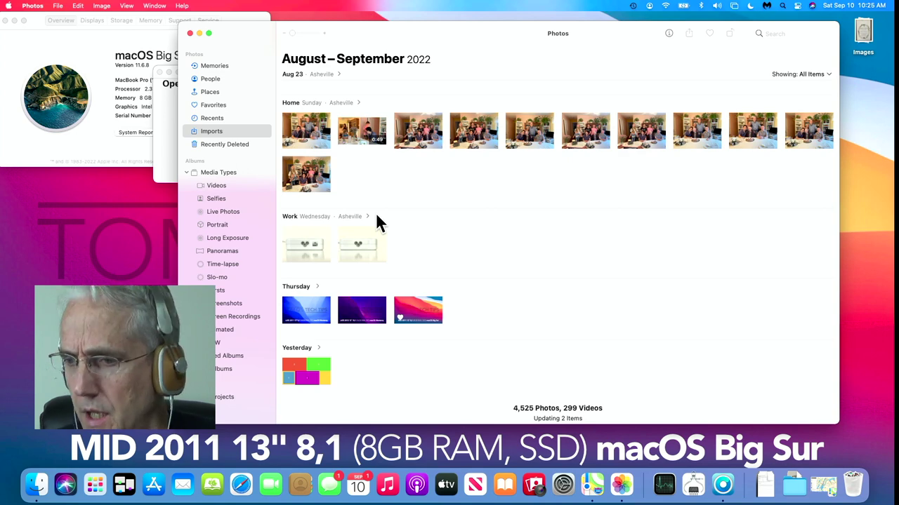
Open Messages on the mid 2011 MacBook Pro and move its window up over the Photos window
{"action": "left_click", "coordinate": [327, 483]}
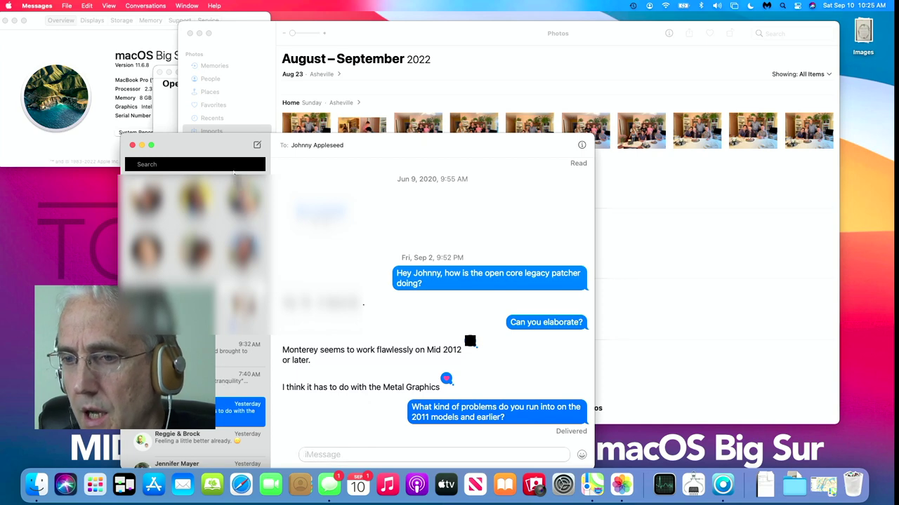
{"action": "left_click_drag", "start_coordinate": [228, 140], "coordinate": [365, 61]}
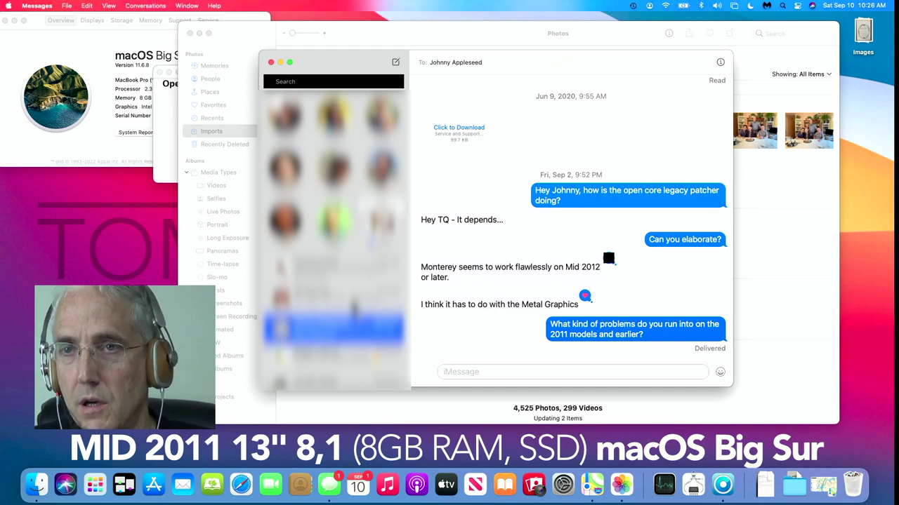
Open the Displays preferences in System Preferences and look through the arrangement and color settings of the BMD HDMI and built-in displays
{"action": "left_click", "coordinate": [564, 484]}
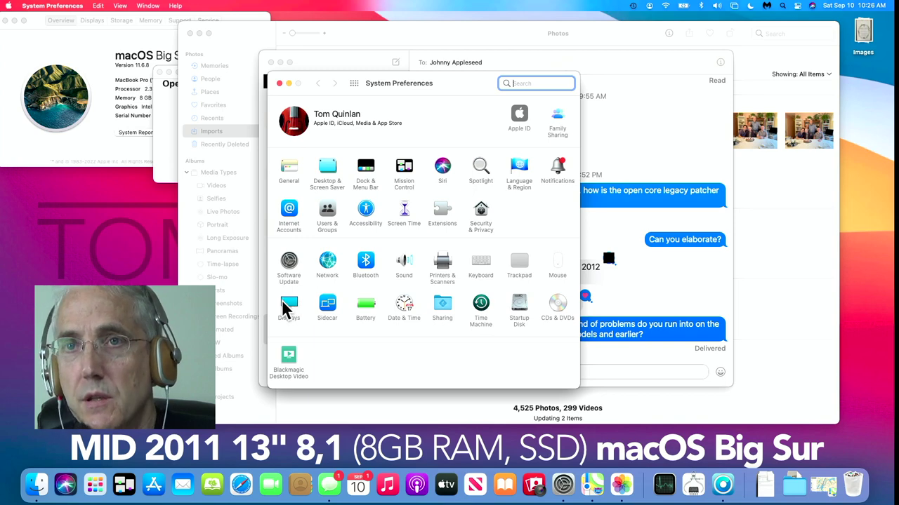
{"action": "left_click", "coordinate": [288, 307]}
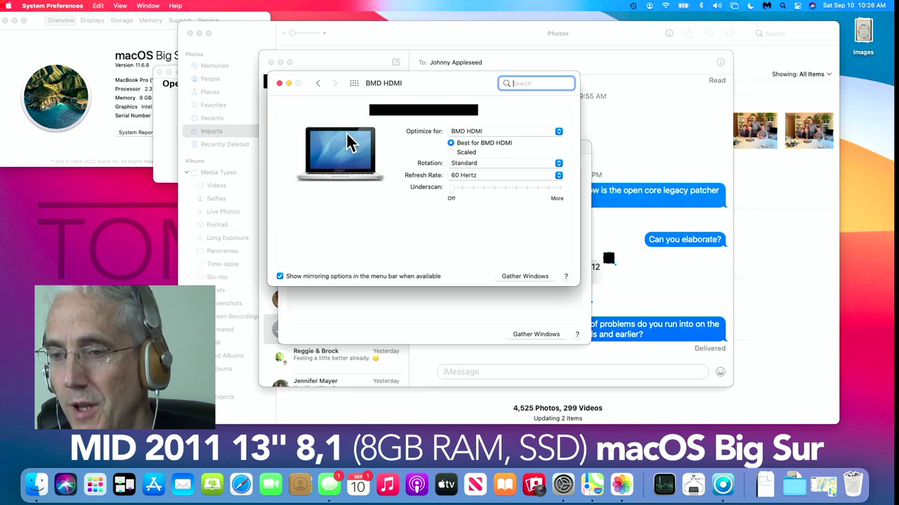
{"action": "left_click", "coordinate": [417, 111]}
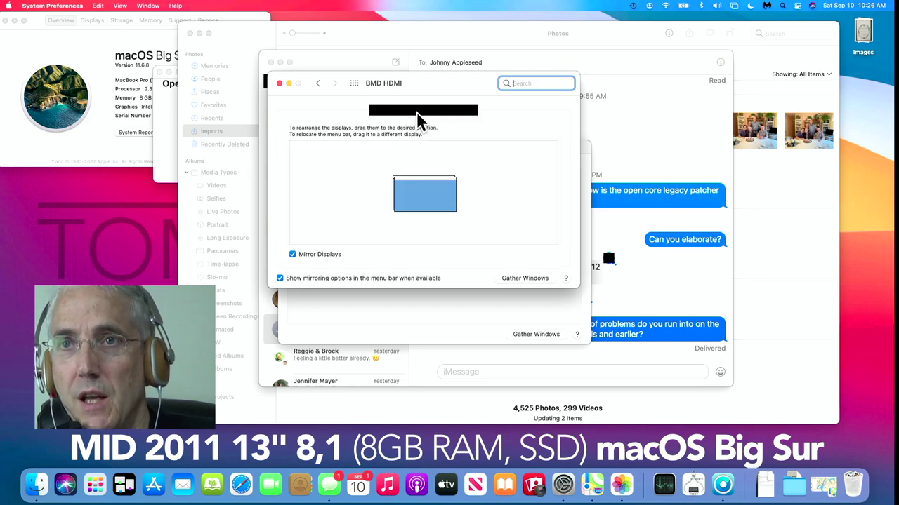
{"action": "left_click", "coordinate": [454, 113]}
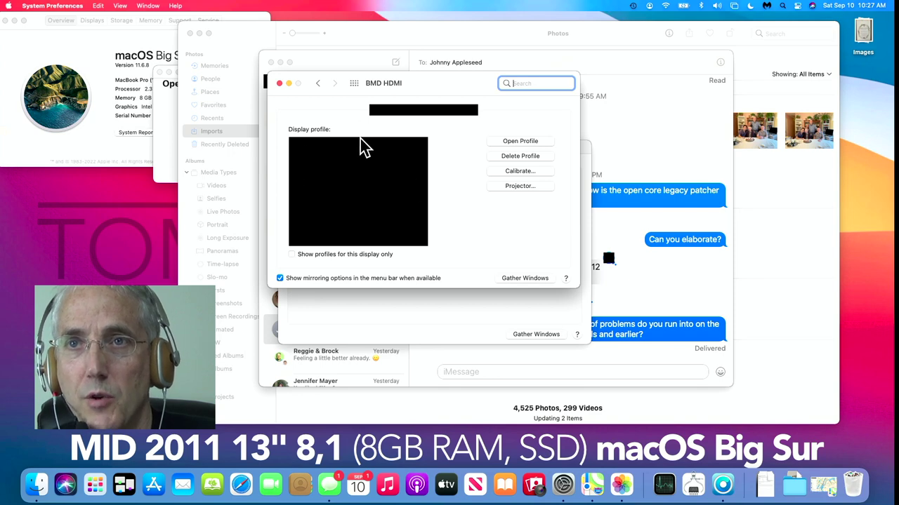
{"action": "left_click", "coordinate": [320, 176]}
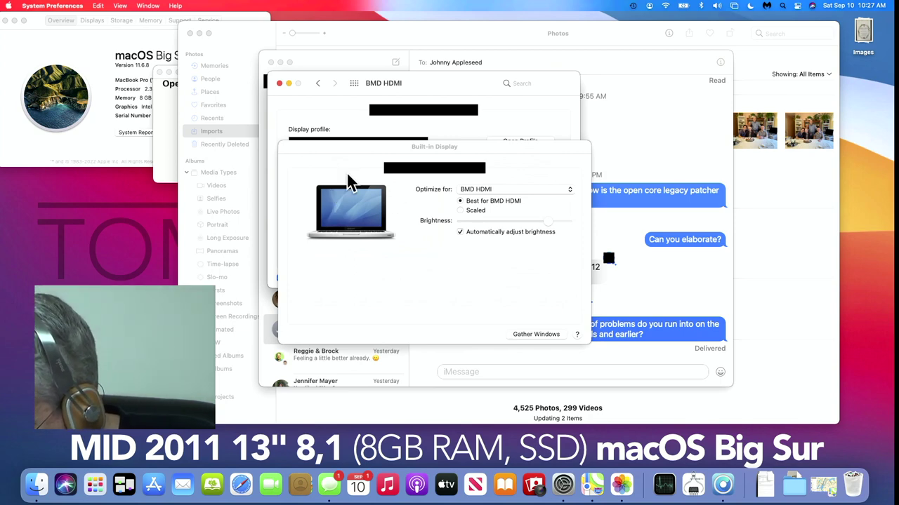
{"action": "left_click", "coordinate": [466, 167]}
{"action": "left_click", "coordinate": [446, 125]}
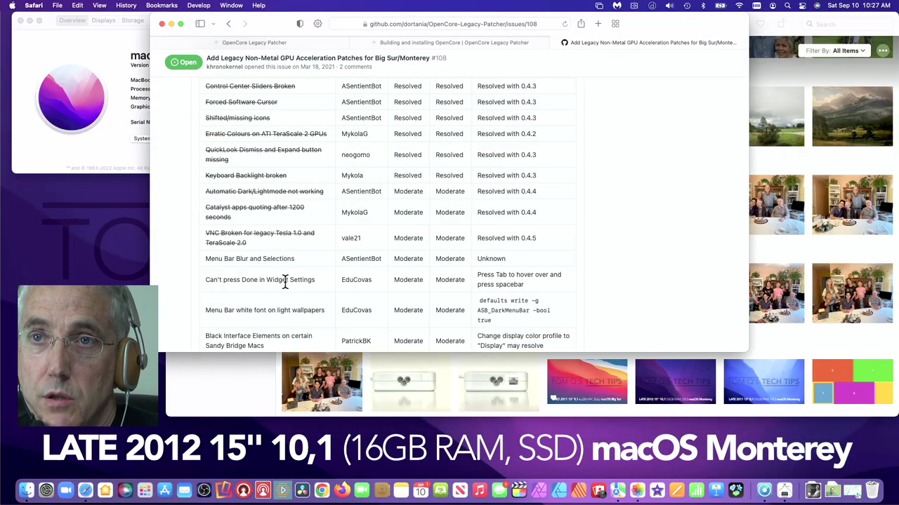
Read the unresolved items in OpenCore Legacy Patcher issue #108 in Safari, including black interface elements on Sandy Bridge Macs
{"action": "scroll", "coordinate": [285, 280], "scroll_direction": "down", "scroll_amount": 5}
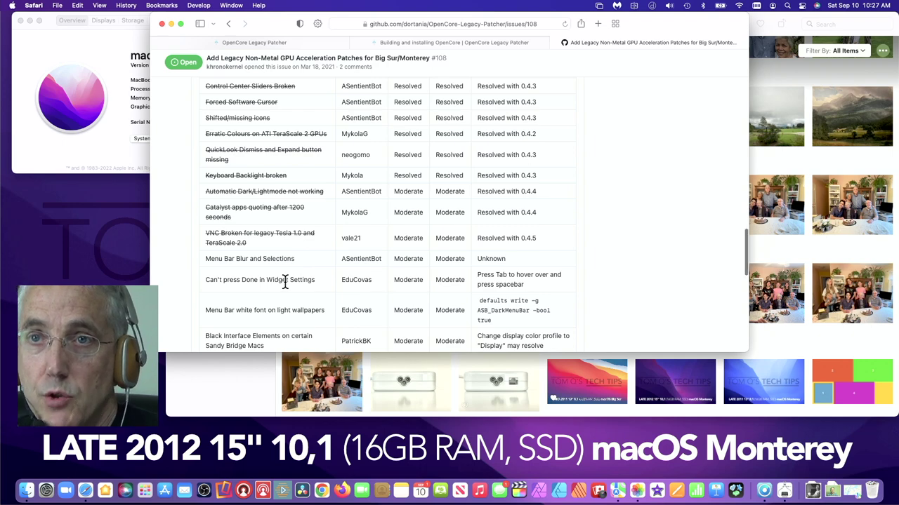
{"action": "scroll", "coordinate": [285, 284], "scroll_direction": "down", "scroll_amount": 8}
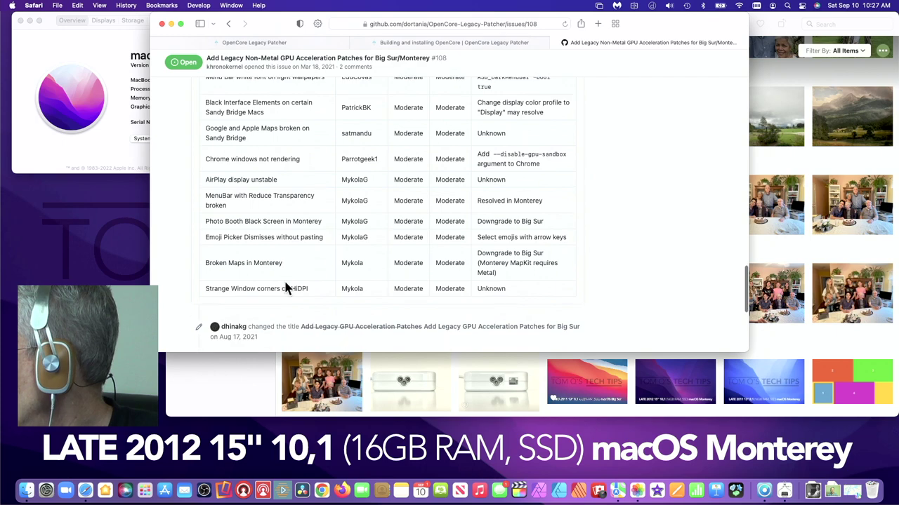
{"action": "scroll", "coordinate": [284, 280], "scroll_direction": "up", "scroll_amount": 3}
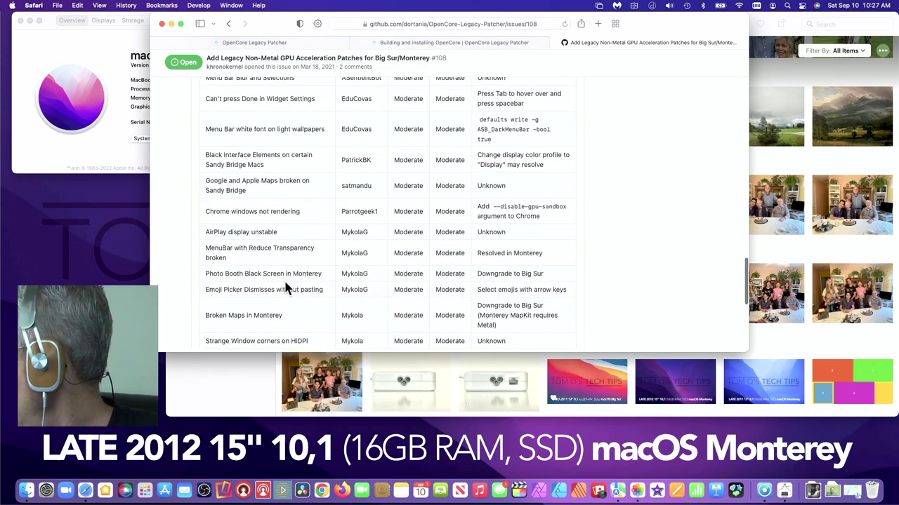
{"action": "scroll", "coordinate": [285, 288], "scroll_direction": "up", "scroll_amount": 2}
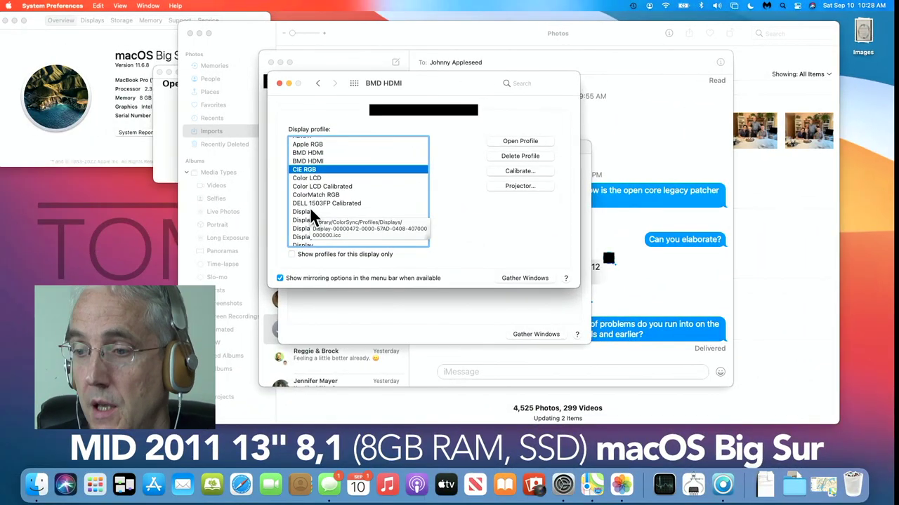
Set the BMD HDMI display's color profile to Display on the mid 2011 MacBook Pro and return to the Messages conversation
{"action": "scroll", "coordinate": [310, 209], "scroll_direction": "down", "scroll_amount": 2}
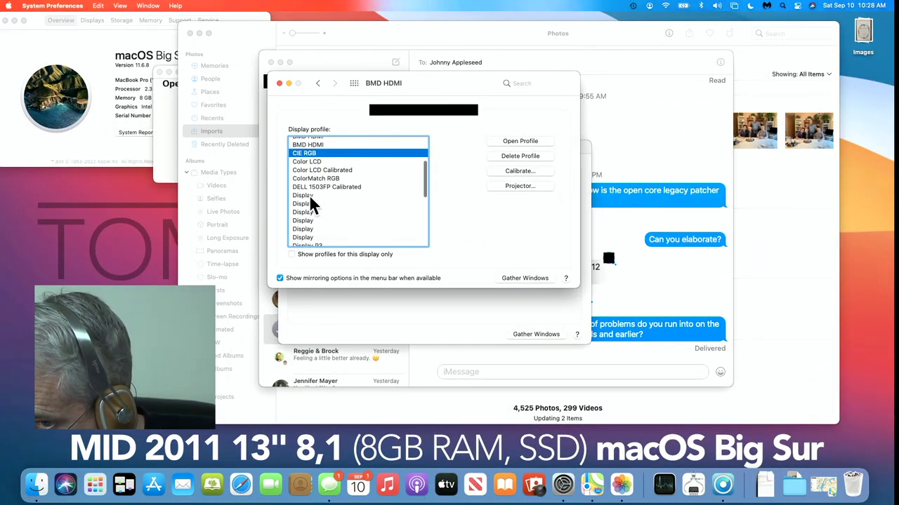
{"action": "left_click", "coordinate": [309, 195]}
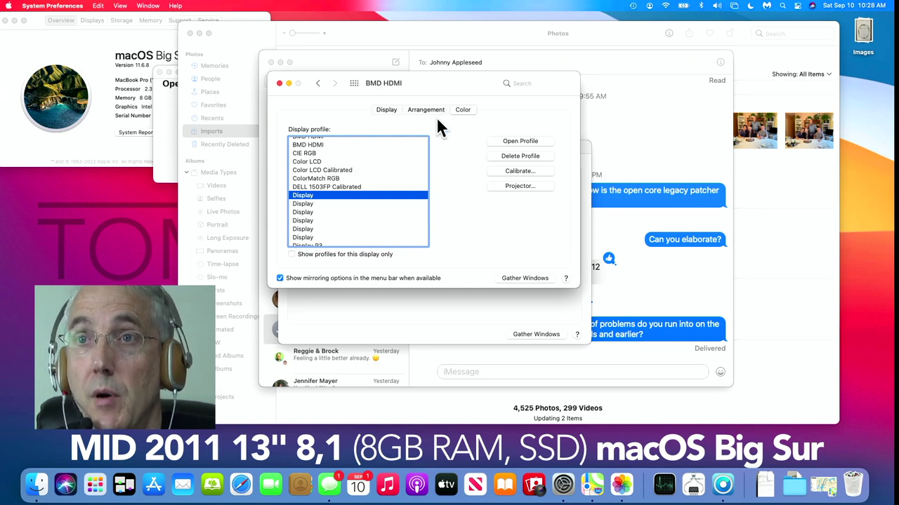
{"action": "left_click", "coordinate": [612, 263]}
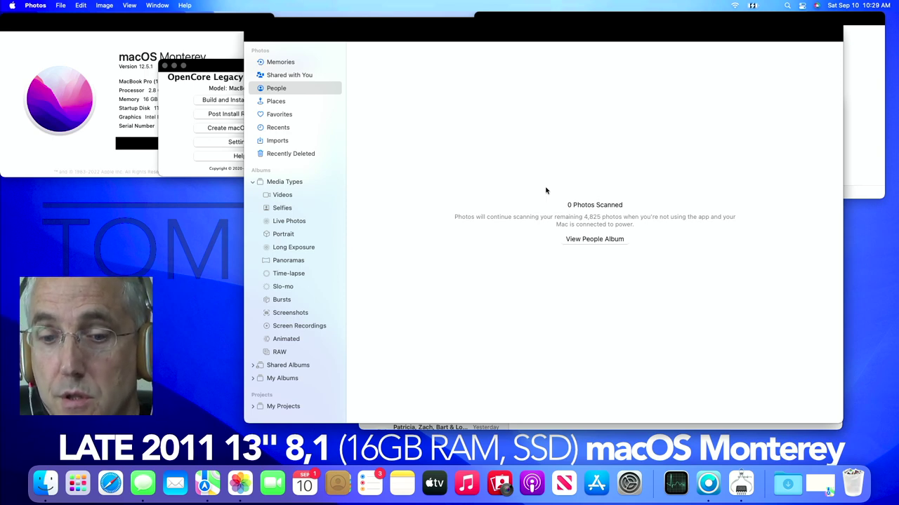
Set the BMD HDMI color profile to Display in the late 2011 MacBook Pro's System Preferences and bring the macOS overview window forward
{"action": "left_click", "coordinate": [627, 482]}
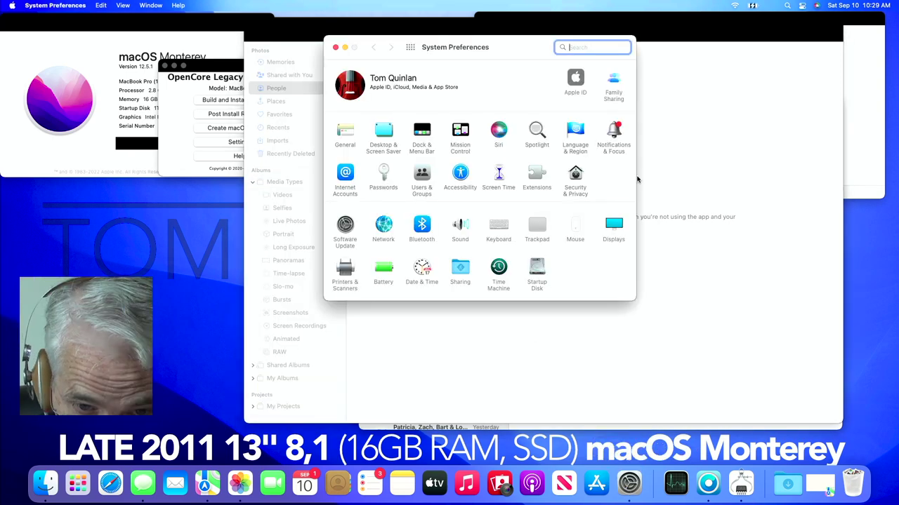
{"action": "left_click", "coordinate": [613, 224]}
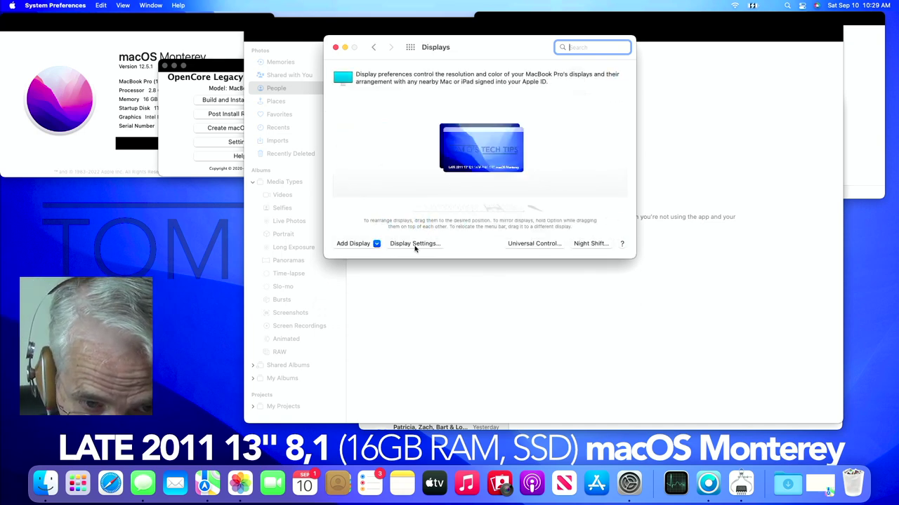
{"action": "left_click", "coordinate": [415, 244]}
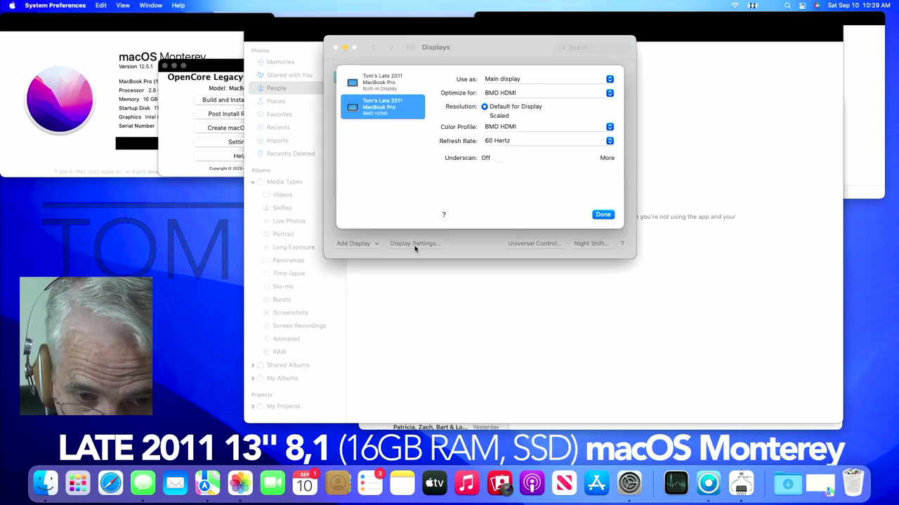
{"action": "left_click", "coordinate": [504, 130]}
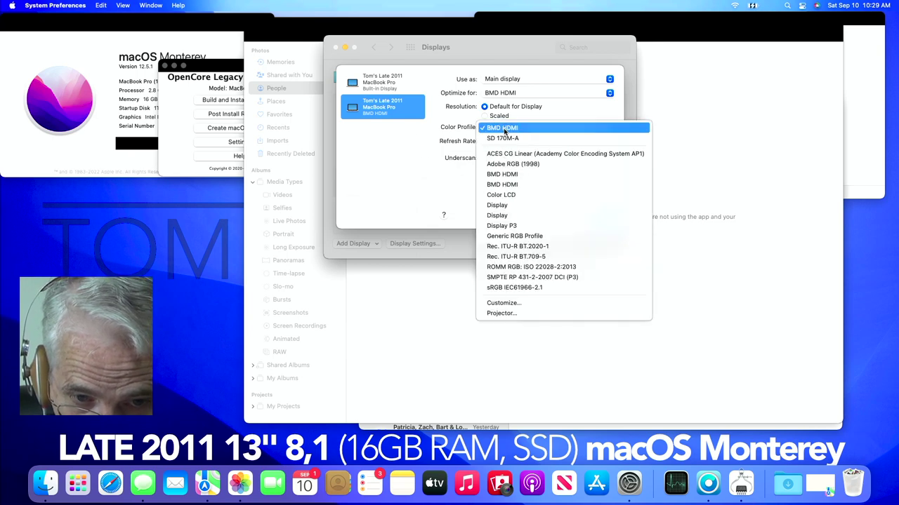
{"action": "left_click", "coordinate": [498, 205]}
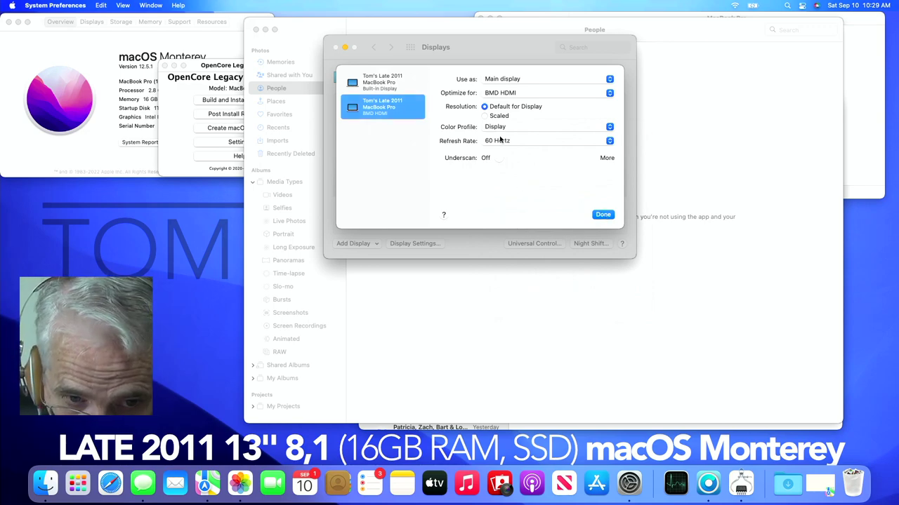
{"action": "key", "text": "Return"}
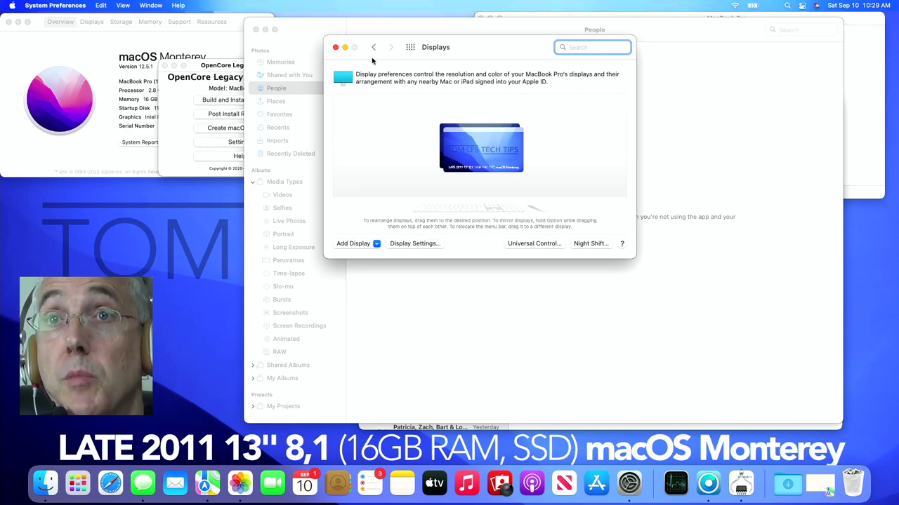
{"action": "left_click", "coordinate": [184, 55]}
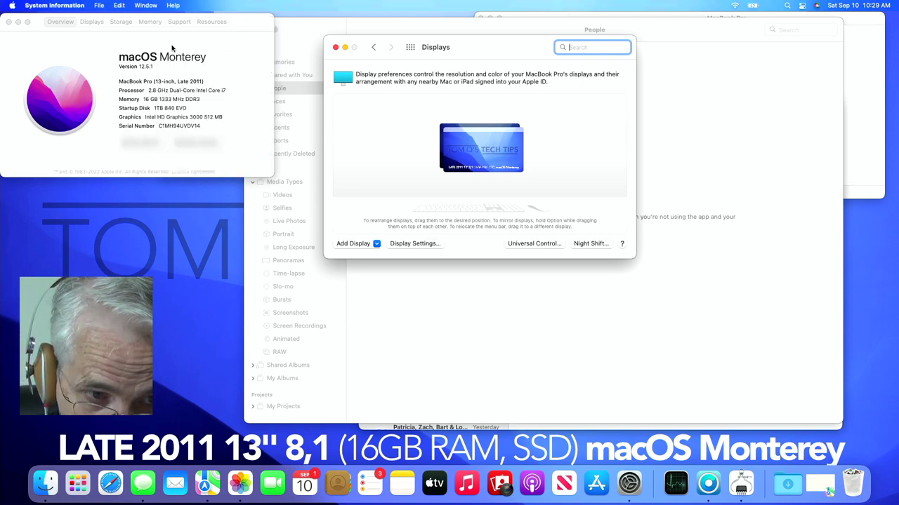
Look through the display, storage, memory and resources information of the late 2011 MacBook Pro in the macOS overview window
{"action": "left_click", "coordinate": [92, 22]}
{"action": "left_click", "coordinate": [118, 22]}
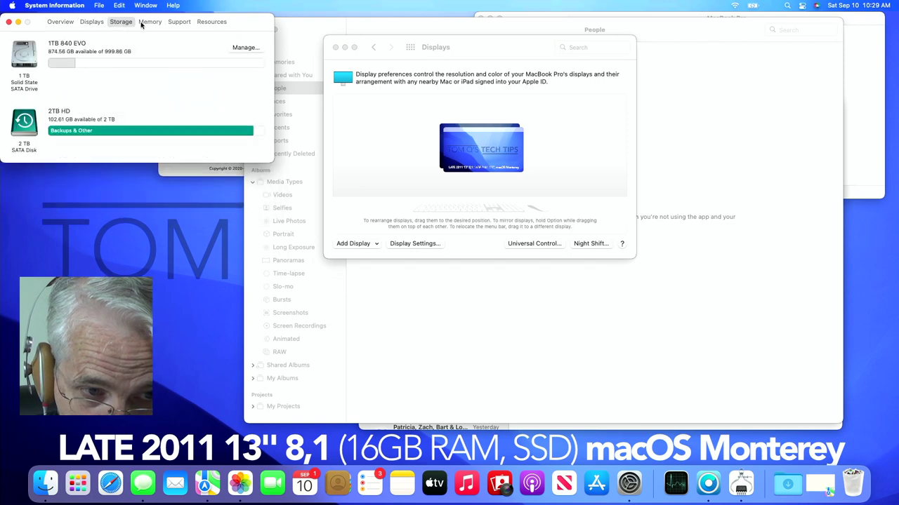
{"action": "left_click", "coordinate": [148, 22]}
{"action": "left_click", "coordinate": [211, 22]}
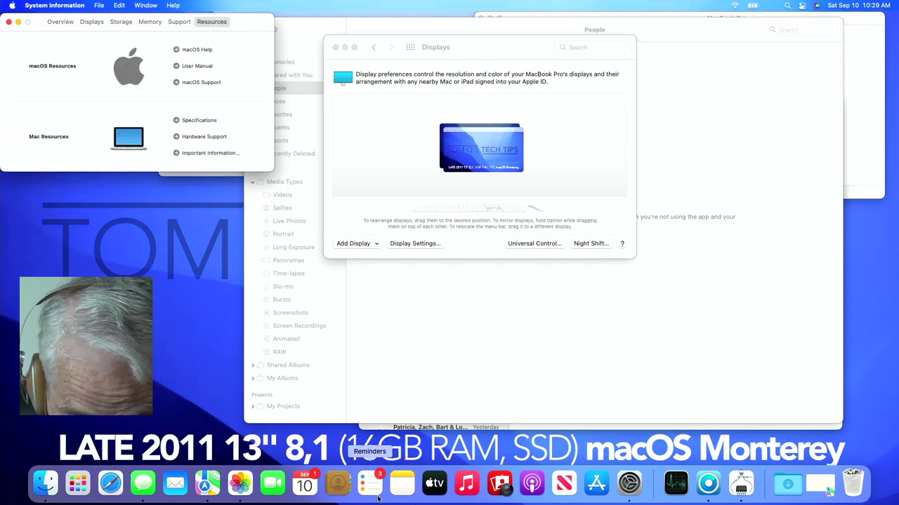
Switch to Messages and change the reaction on "I think it has to do with the Metal Graphics" to a heart
{"action": "left_click", "coordinate": [145, 486]}
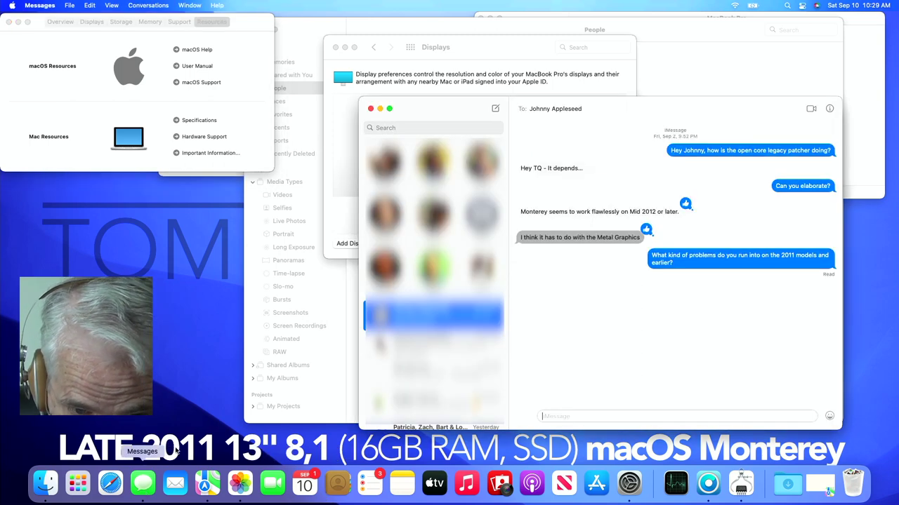
{"action": "double_click", "coordinate": [624, 236]}
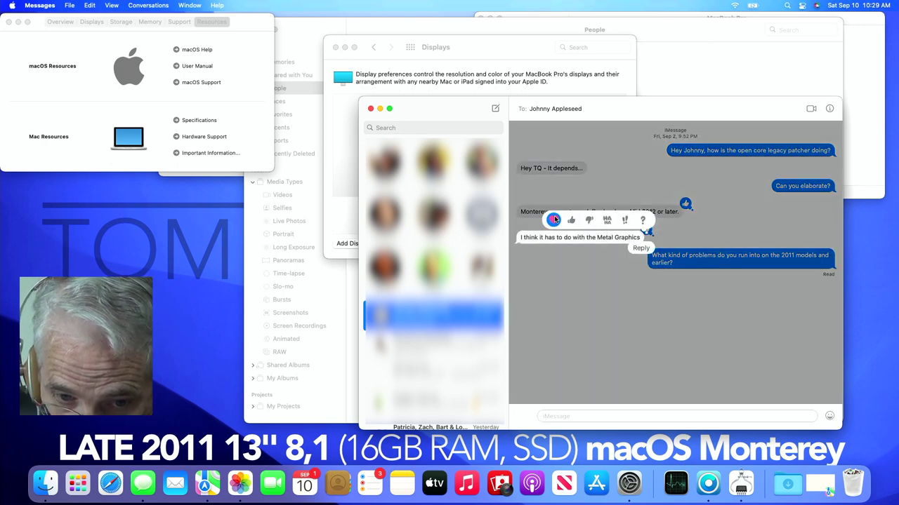
{"action": "left_click", "coordinate": [553, 220]}
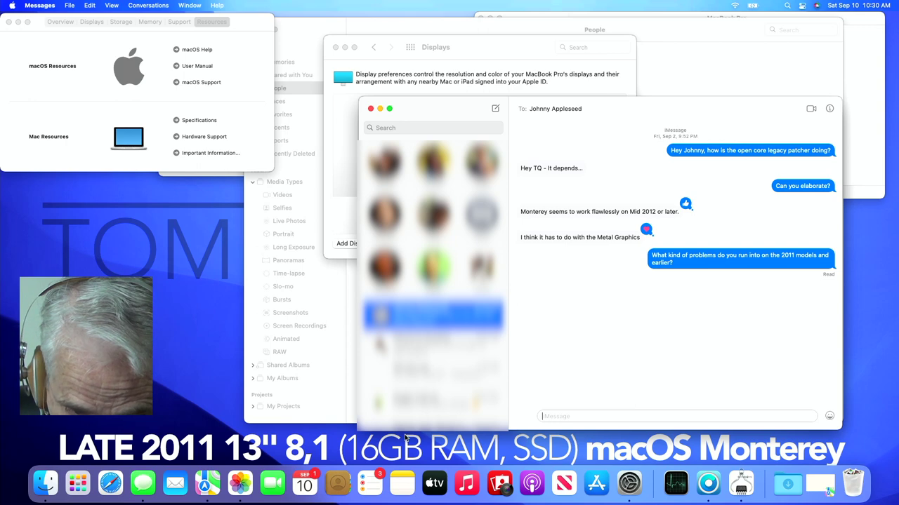
Switch to Photos on the late 2011 MacBook Pro and examine how the Places map renders
{"action": "left_click", "coordinate": [246, 490]}
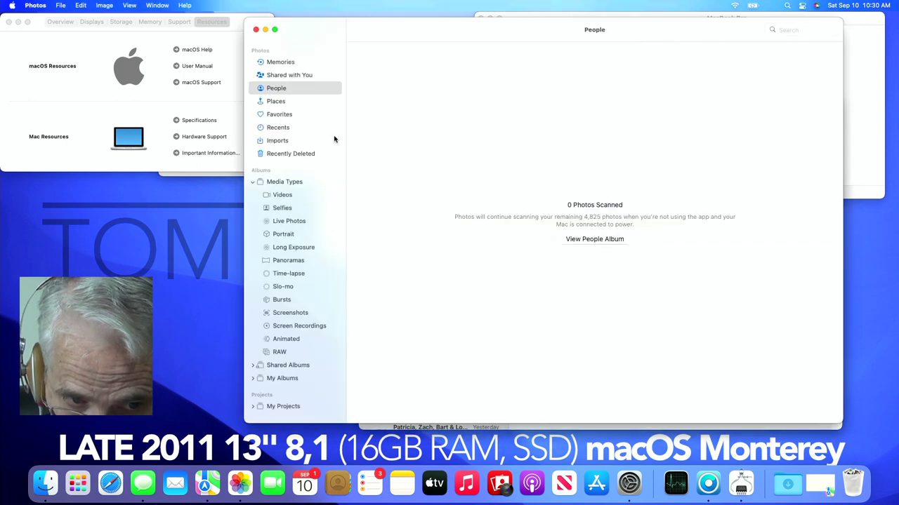
{"action": "left_click", "coordinate": [303, 101]}
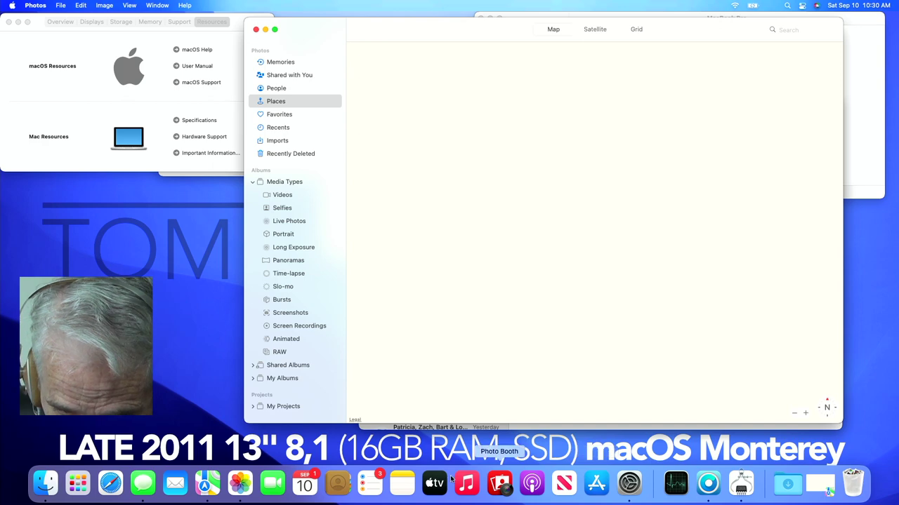
{"action": "left_click", "coordinate": [675, 486]}
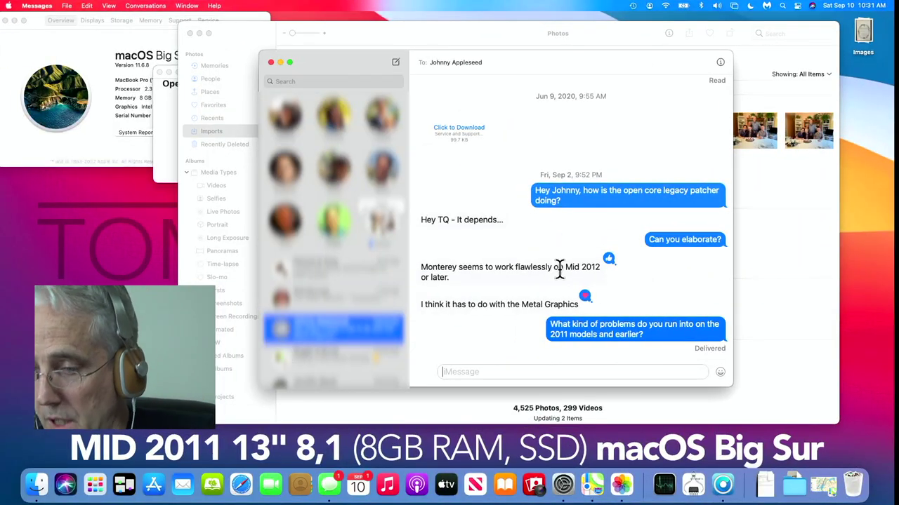
Launch Find My through Spotlight on the mid 2011 MacBook Pro and dismiss its What's New introduction
{"action": "key", "text": "super+space"}
{"action": "type", "text": "fi"}
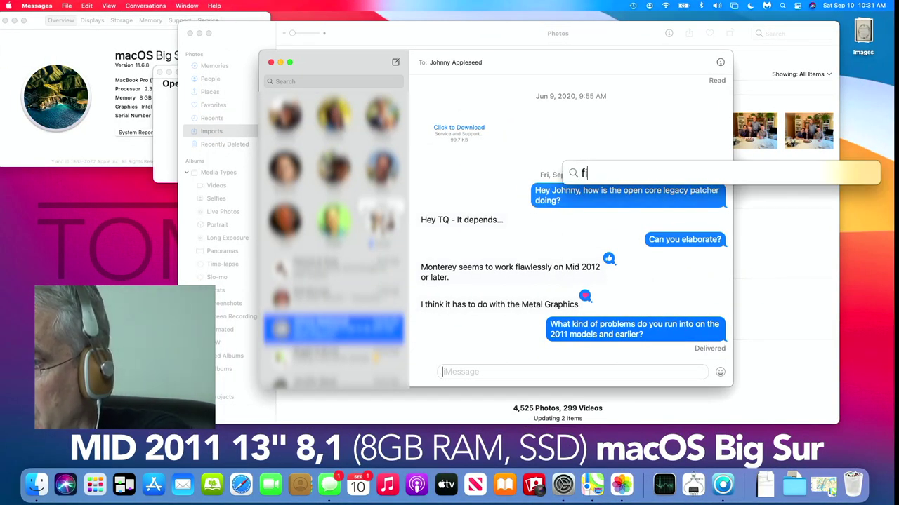
{"action": "type", "text": "nd"}
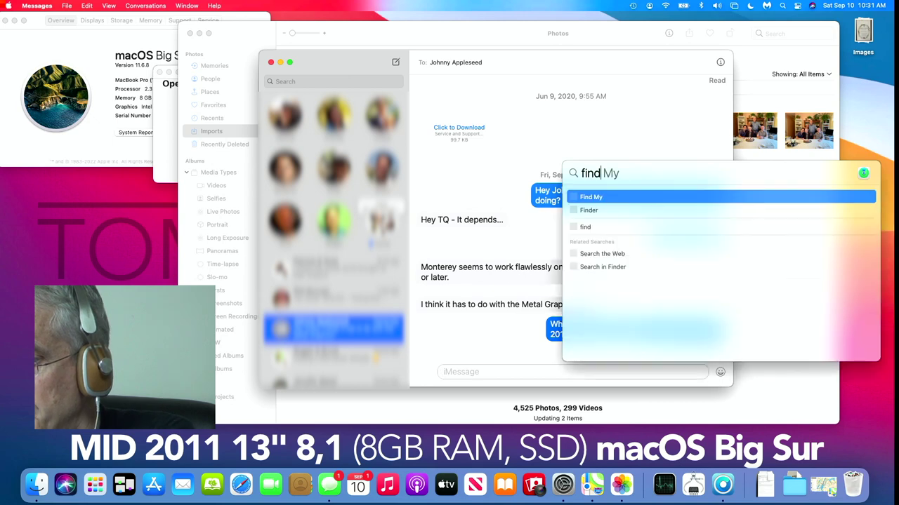
{"action": "key", "text": "Return"}
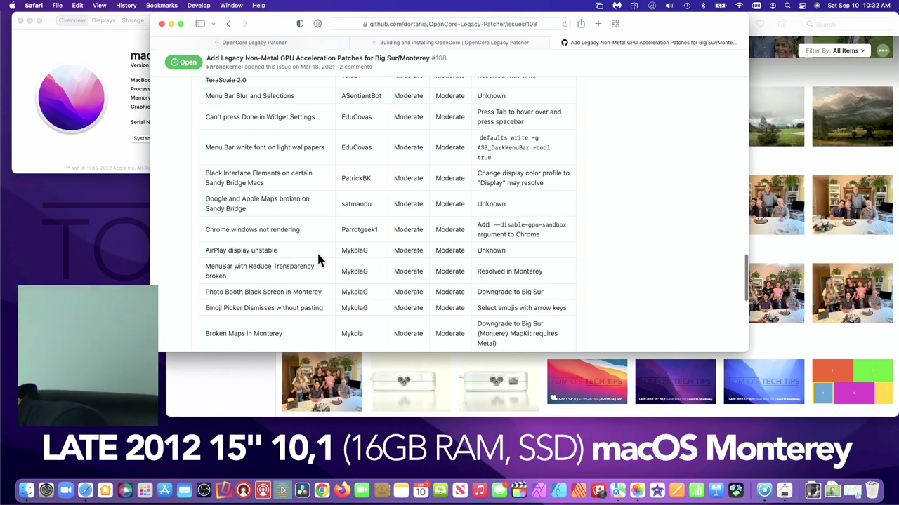
{"action": "scroll", "coordinate": [317, 251], "scroll_direction": "up", "scroll_amount": 2}
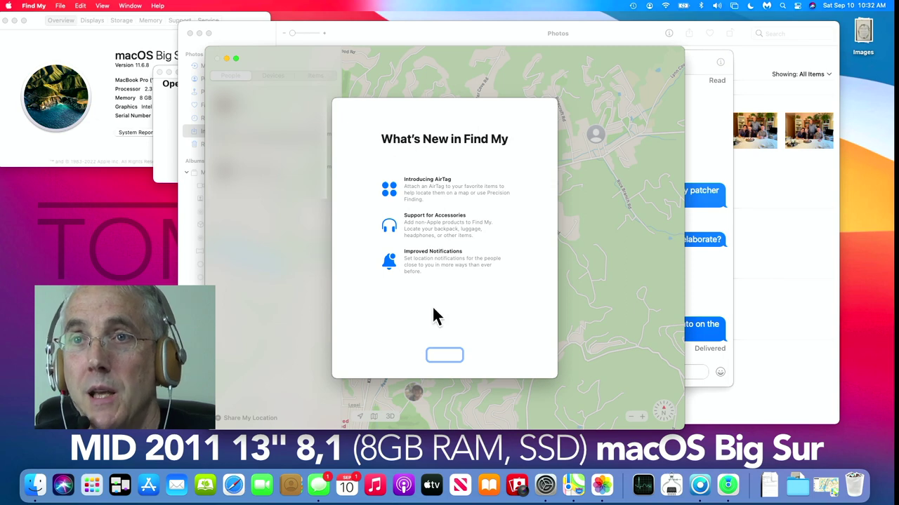
{"action": "left_click", "coordinate": [436, 351]}
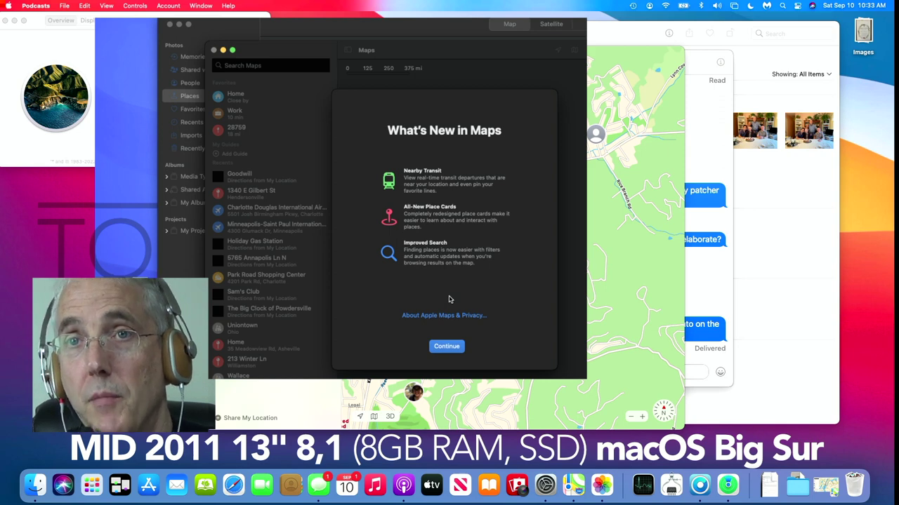
Continue past the What's New introduction in Maps and force quit Maps
{"action": "key", "text": "Return"}
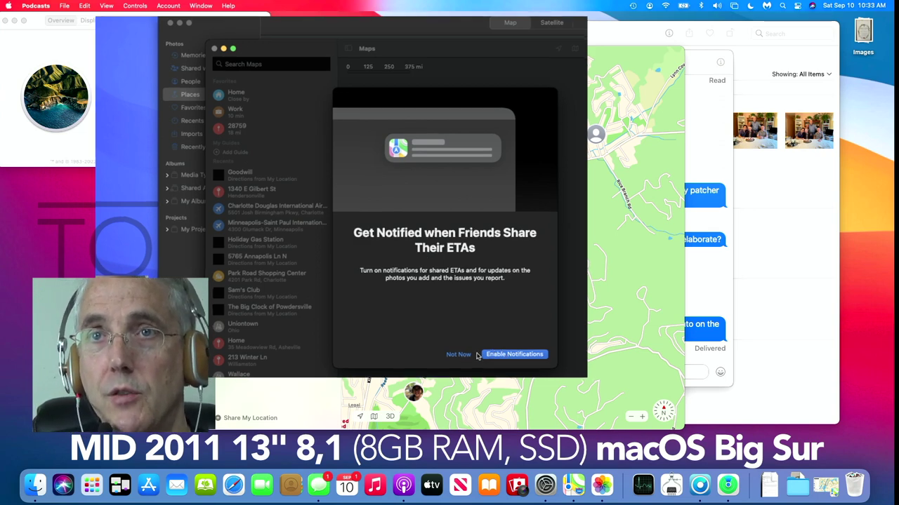
{"action": "key", "text": "super+alt+Escape"}
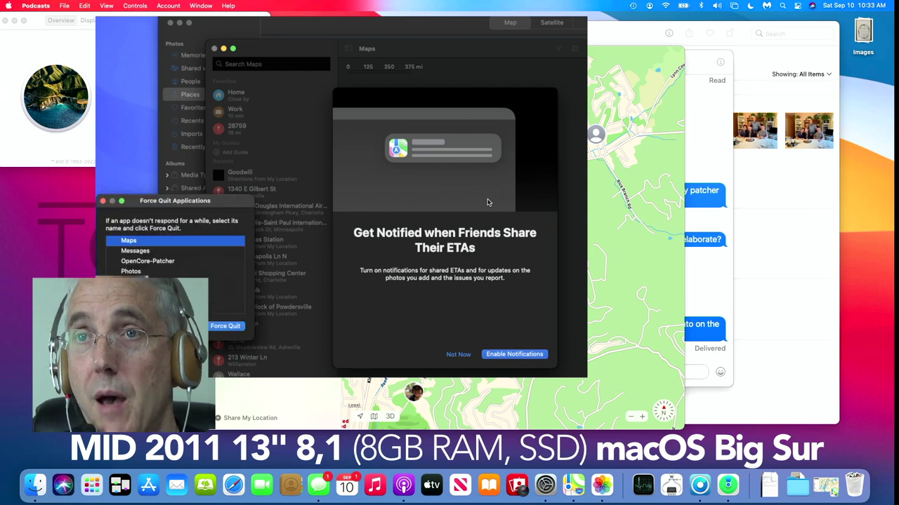
{"action": "left_click", "coordinate": [225, 326]}
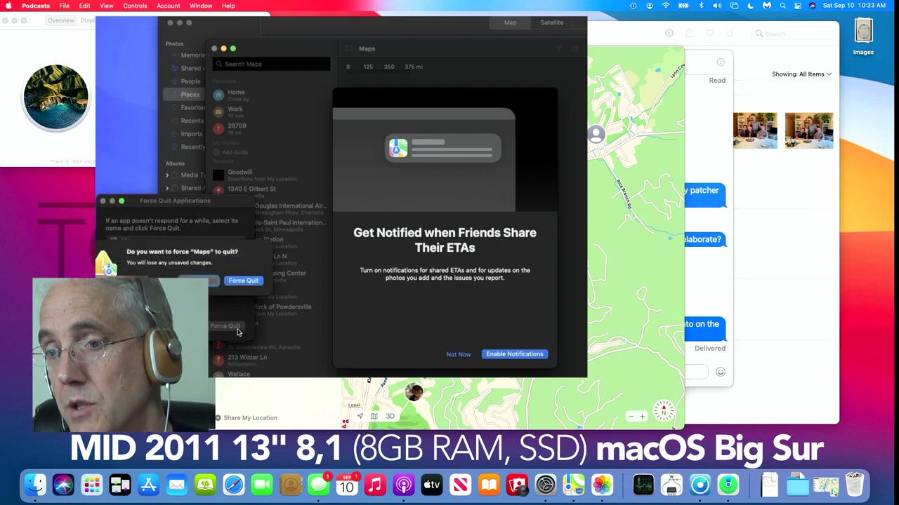
{"action": "left_click", "coordinate": [247, 280]}
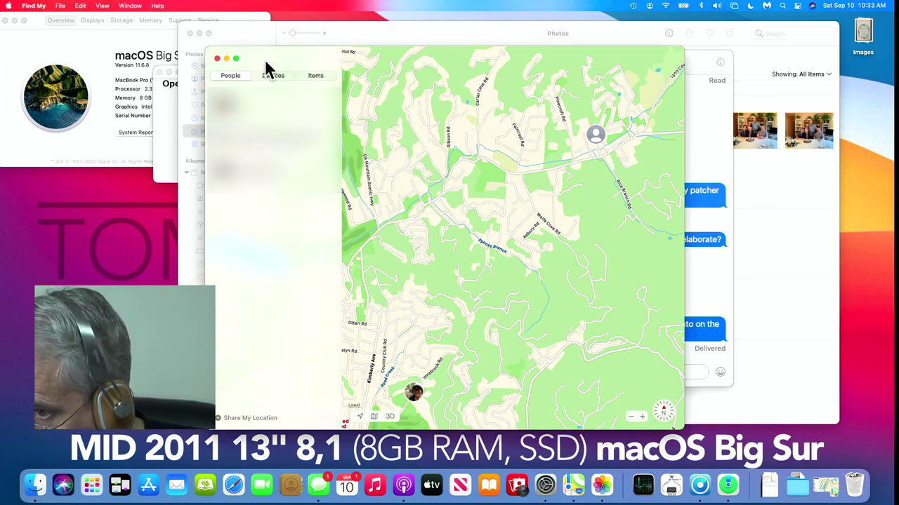
Close the Find My and Messages windows on the mid 2011 MacBook Pro
{"action": "left_click", "coordinate": [217, 58]}
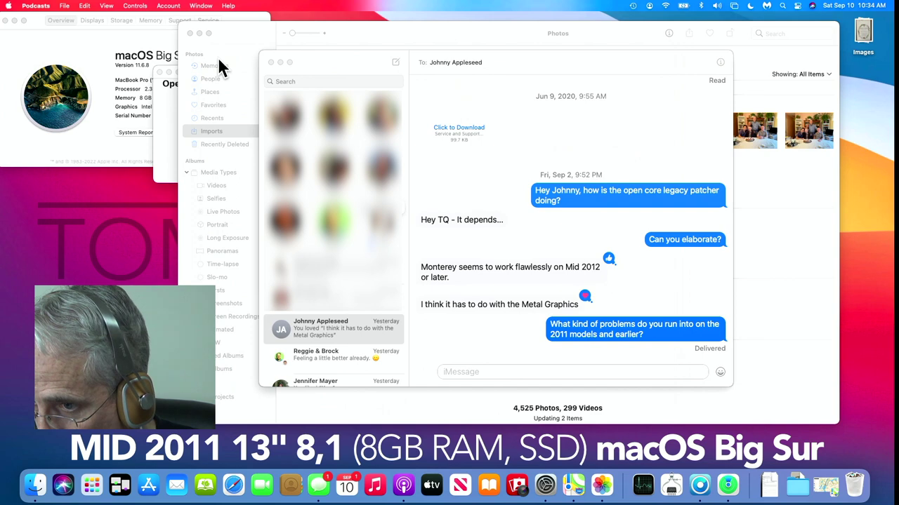
{"action": "left_click", "coordinate": [271, 62]}
{"action": "left_click", "coordinate": [331, 92]}
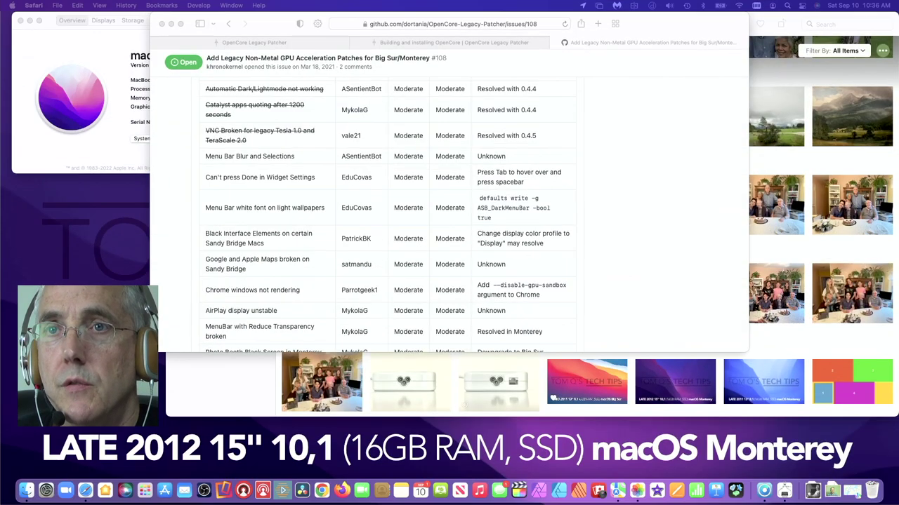
Minimize the Safari window with issue #108 on the late 2012 MacBook Pro and bring the Photos library forward
{"action": "left_click", "coordinate": [371, 160]}
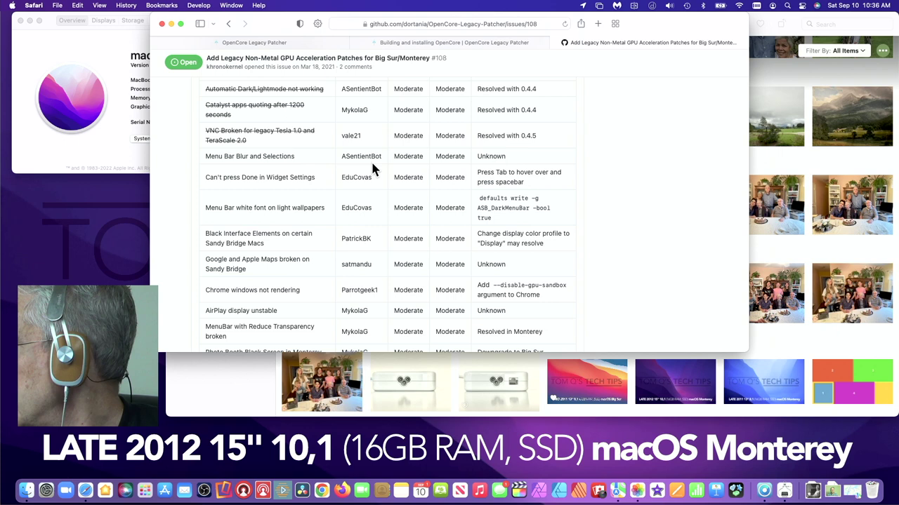
{"action": "left_click", "coordinate": [171, 24]}
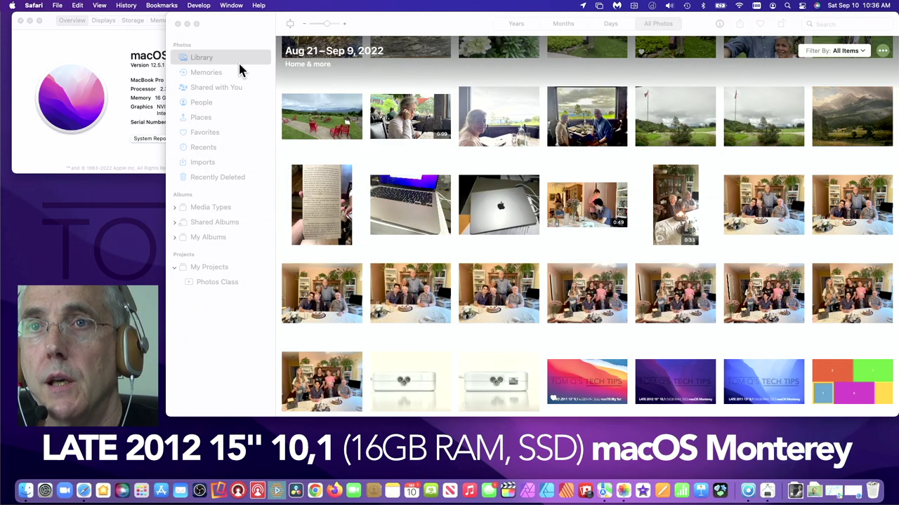
{"action": "left_click", "coordinate": [228, 60]}
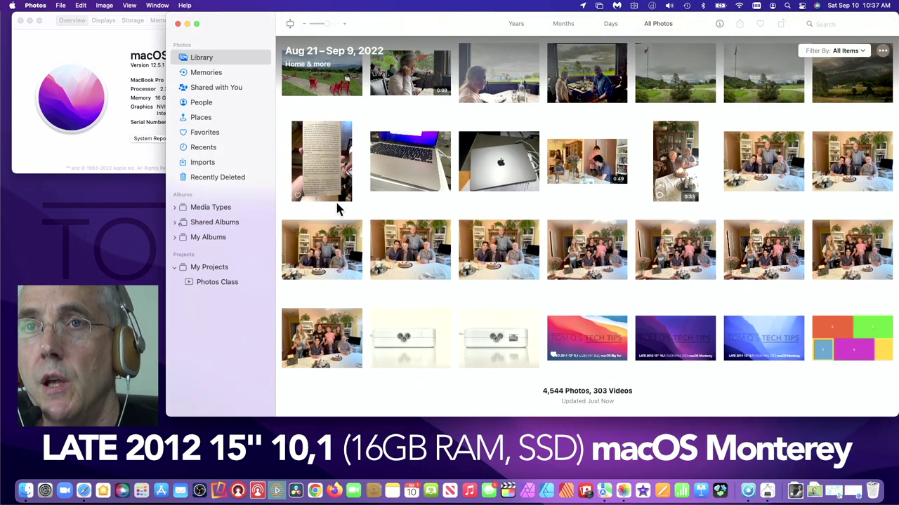
Browse the photo library at different thumbnail sizes, from the multi-year overview to the most recent pictures
{"action": "scroll", "coordinate": [349, 160], "scroll_direction": "down", "scroll_amount": 5}
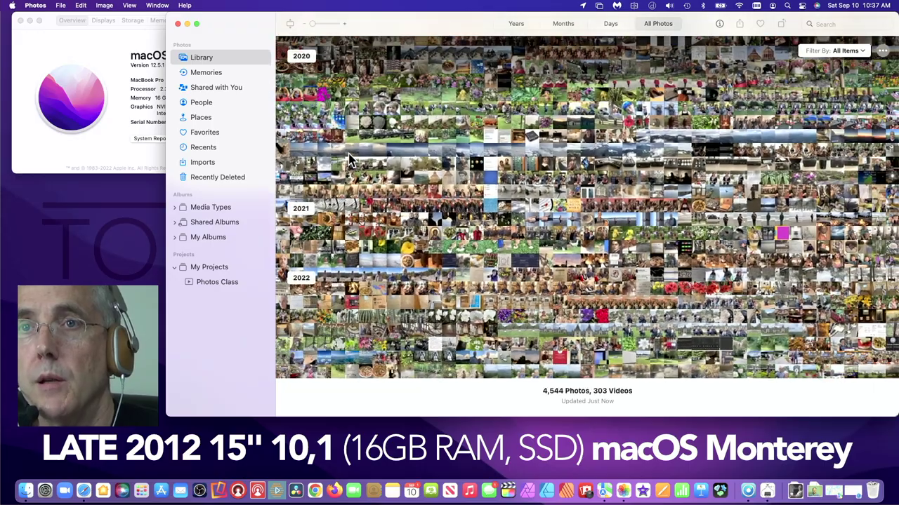
{"action": "scroll", "coordinate": [349, 160], "scroll_direction": "up", "scroll_amount": 5}
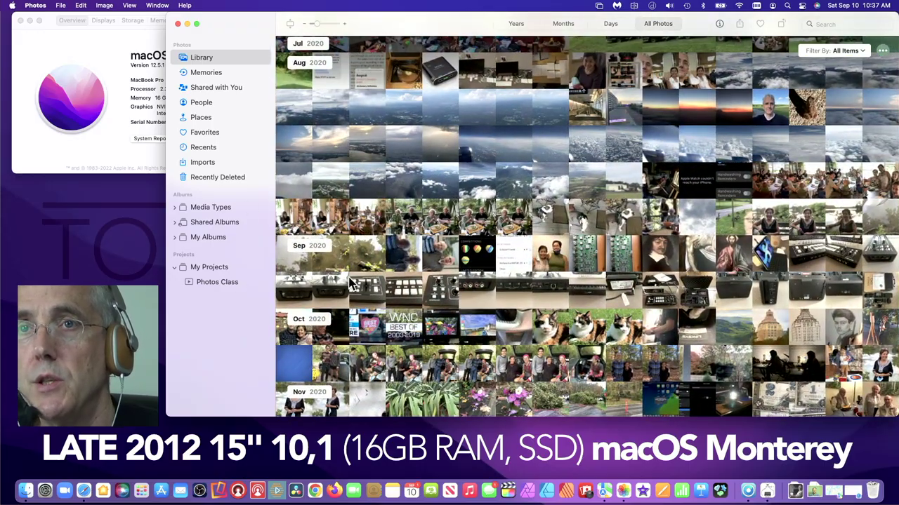
{"action": "scroll", "coordinate": [443, 293], "scroll_direction": "down", "scroll_amount": 5}
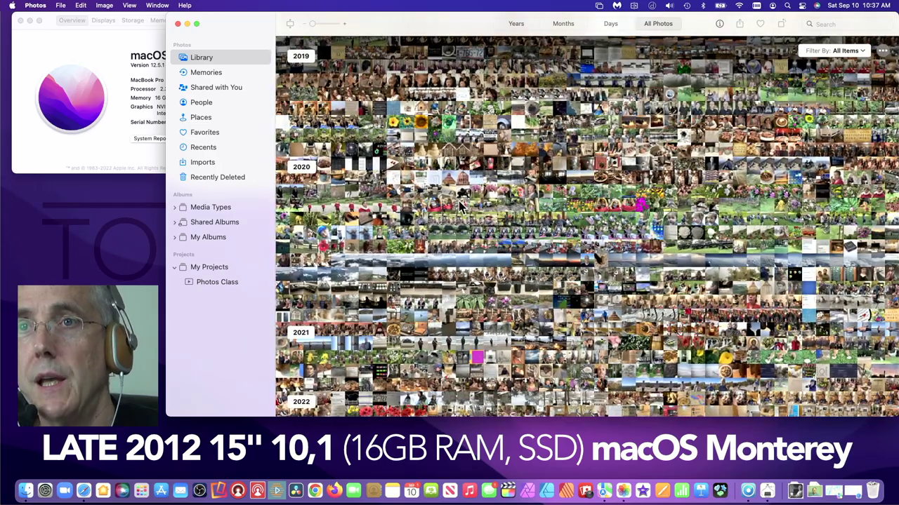
{"action": "scroll", "coordinate": [444, 293], "scroll_direction": "down", "scroll_amount": 3}
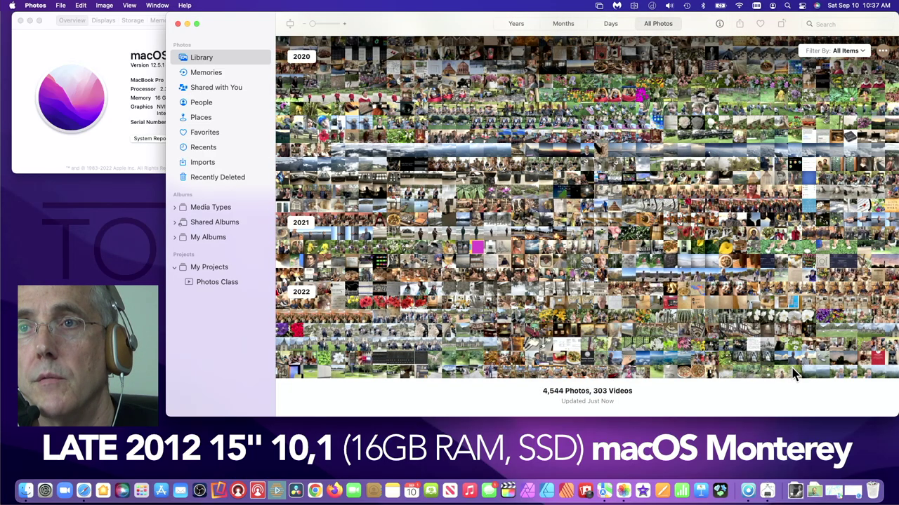
{"action": "scroll", "coordinate": [792, 376], "scroll_direction": "up", "scroll_amount": 5}
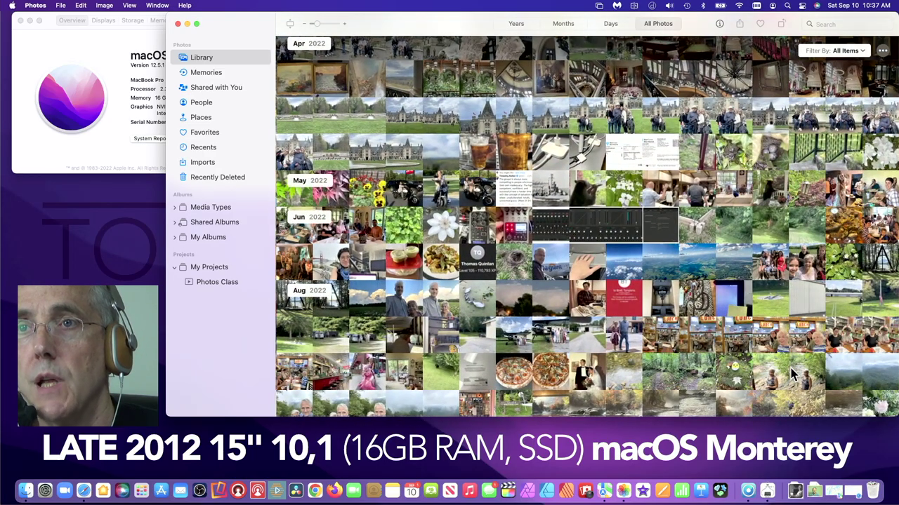
{"action": "scroll", "coordinate": [792, 376], "scroll_direction": "up", "scroll_amount": 5}
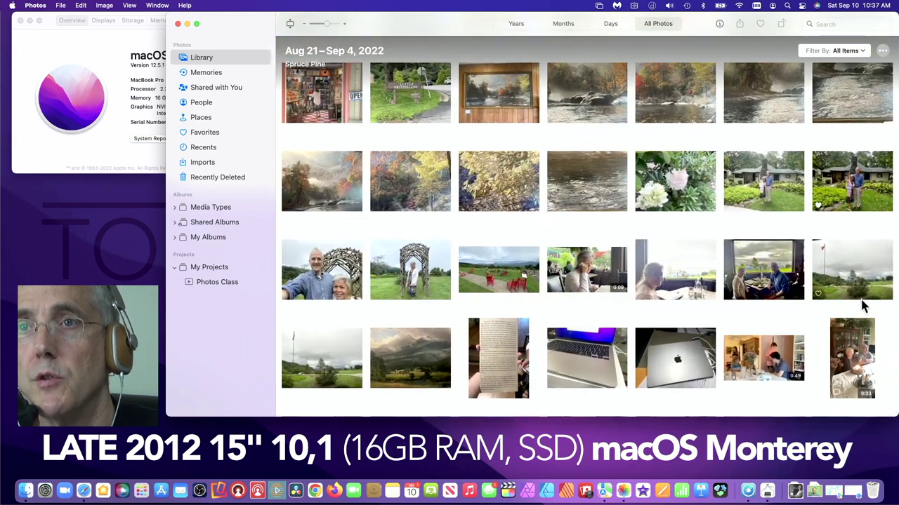
{"action": "scroll", "coordinate": [814, 341], "scroll_direction": "down", "scroll_amount": 5}
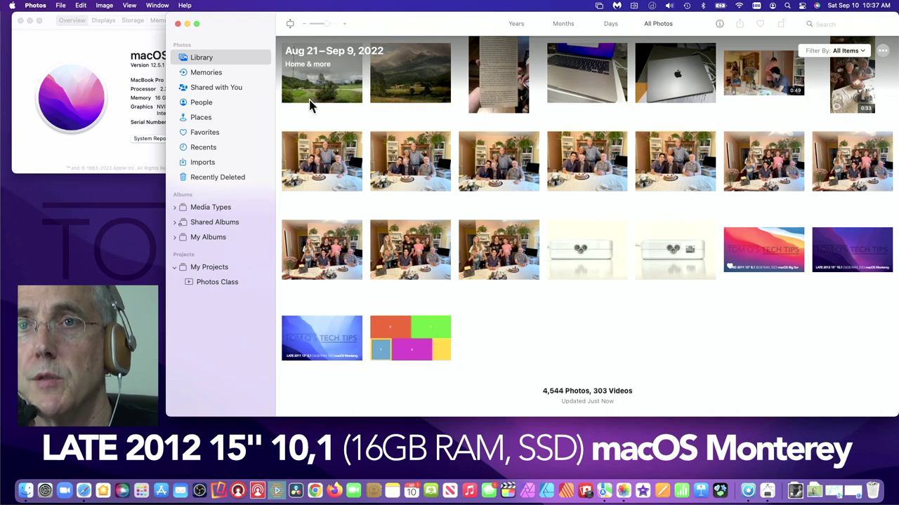
View the Memories, People and Places sections of Photos to check how their contents render
{"action": "left_click", "coordinate": [245, 74]}
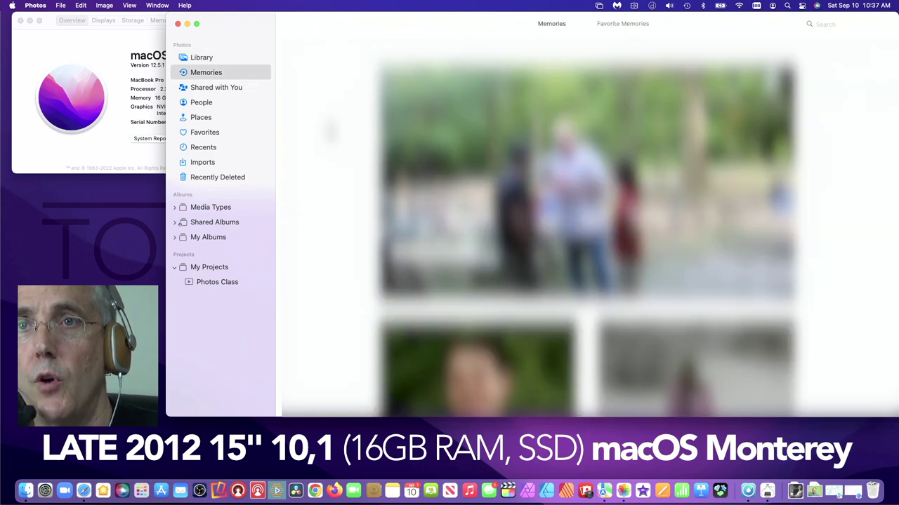
{"action": "left_click", "coordinate": [252, 107]}
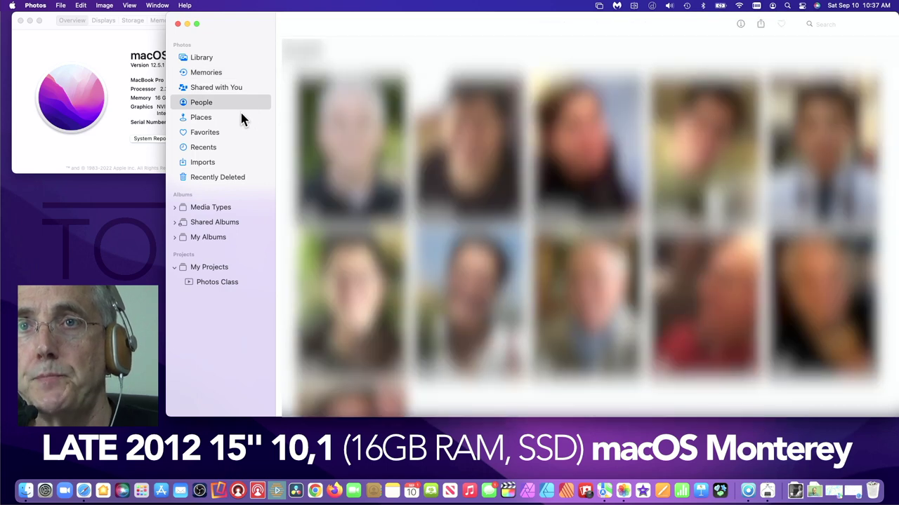
{"action": "left_click", "coordinate": [241, 117]}
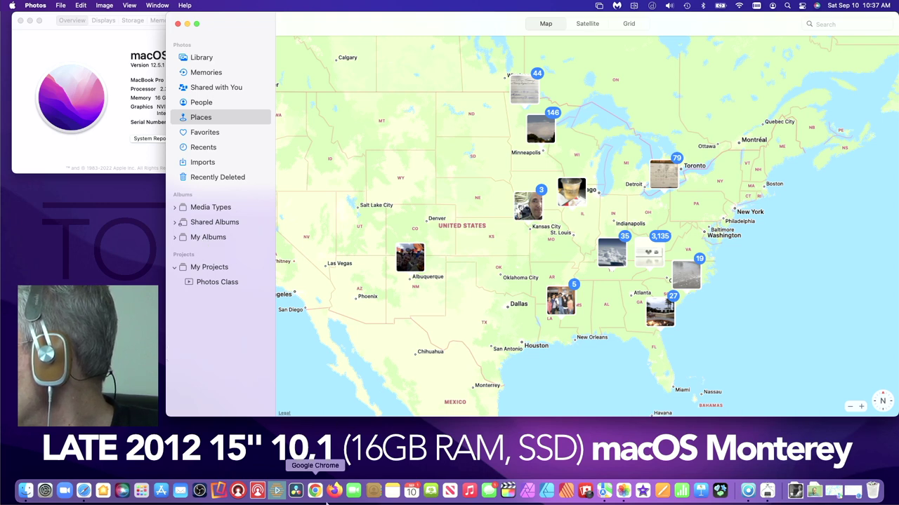
Open Photo Booth and pick the Chipmunk effect for the camera preview
{"action": "left_click", "coordinate": [590, 494]}
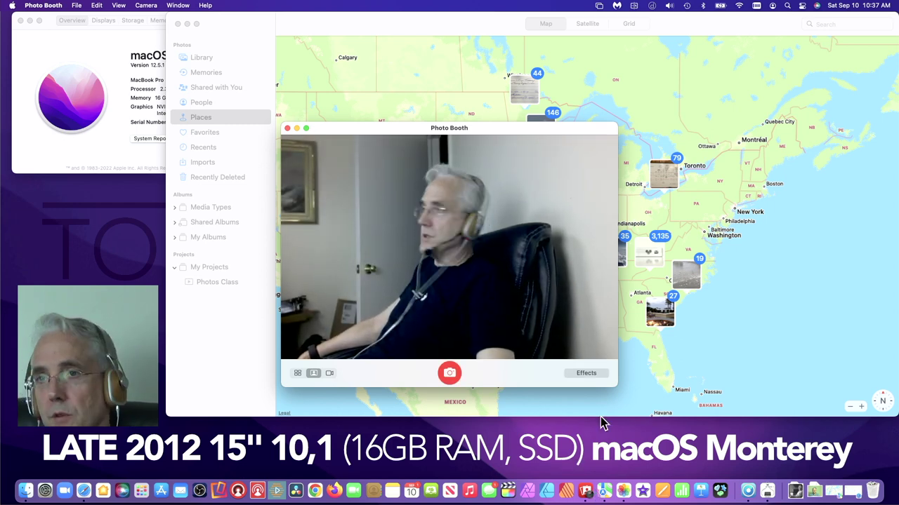
{"action": "left_click", "coordinate": [584, 375]}
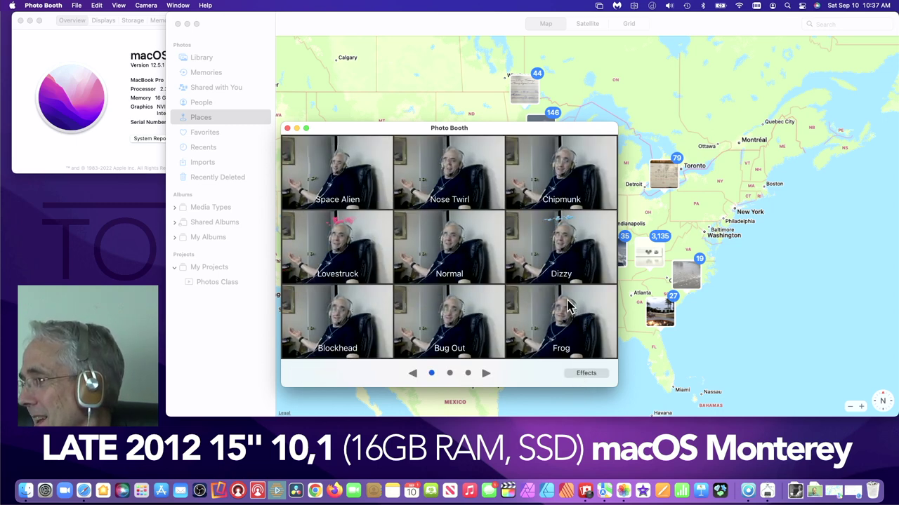
{"action": "left_click", "coordinate": [555, 192]}
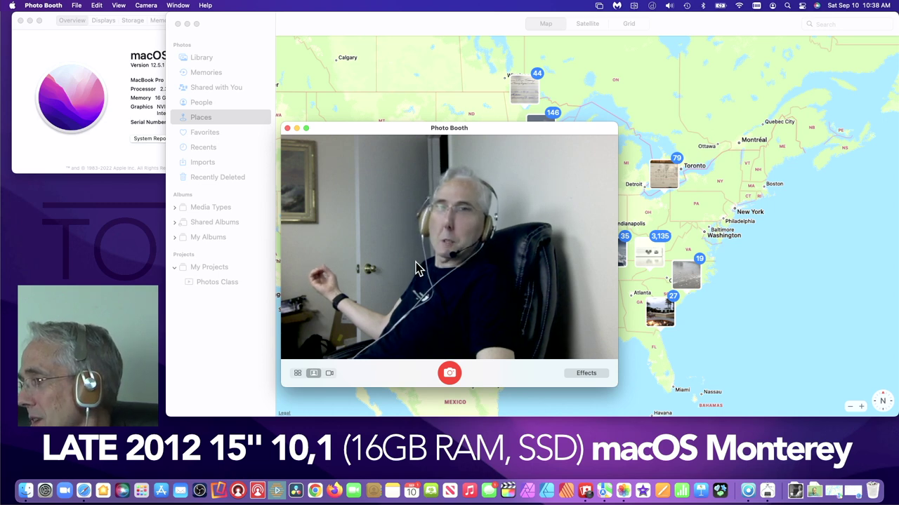
View the Photo Booth effect previews again and quit Photo Booth
{"action": "left_click", "coordinate": [582, 375]}
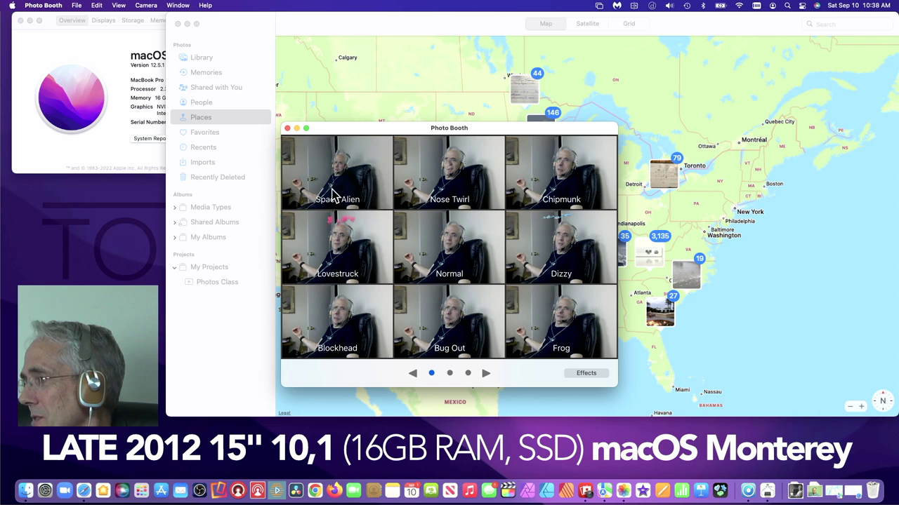
{"action": "left_click", "coordinate": [583, 374]}
{"action": "left_click", "coordinate": [587, 376]}
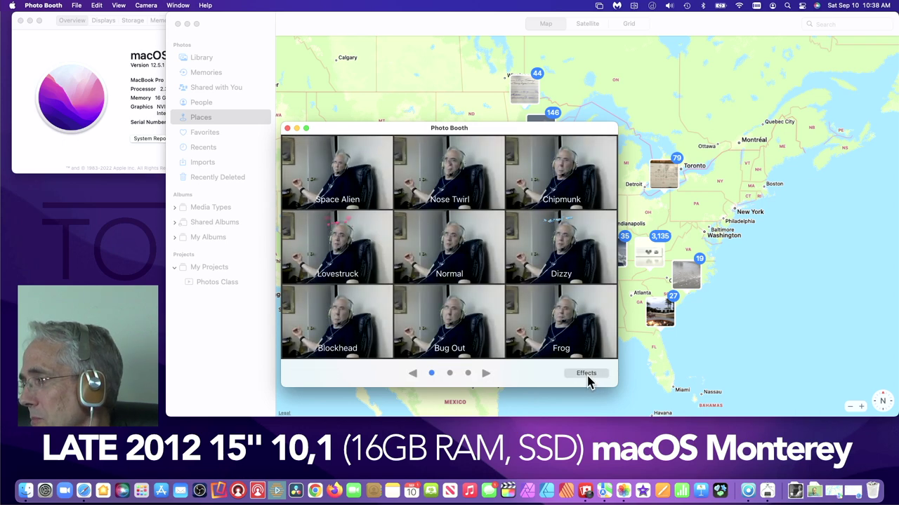
{"action": "key", "text": "super+q"}
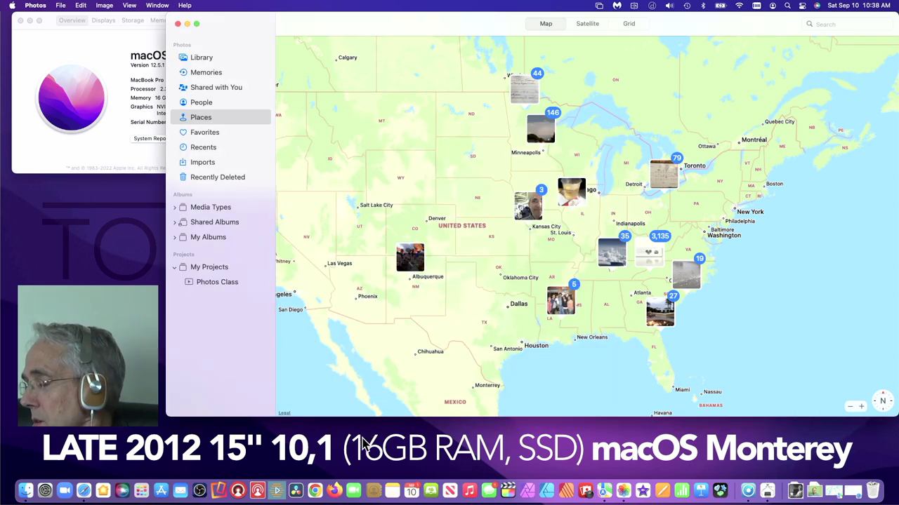